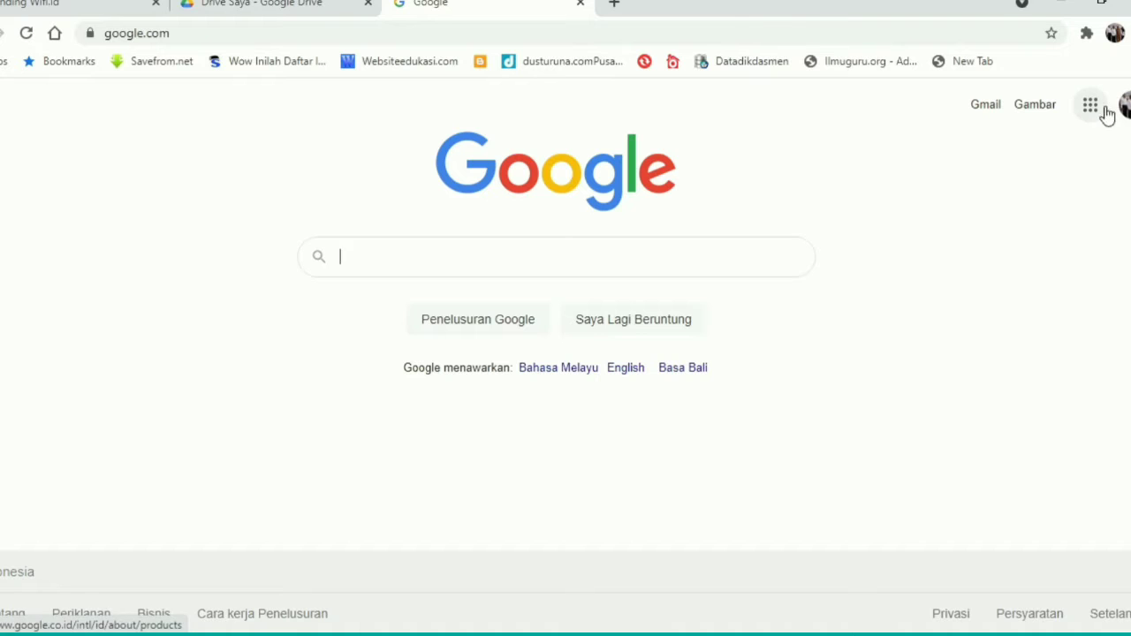
click(1091, 106)
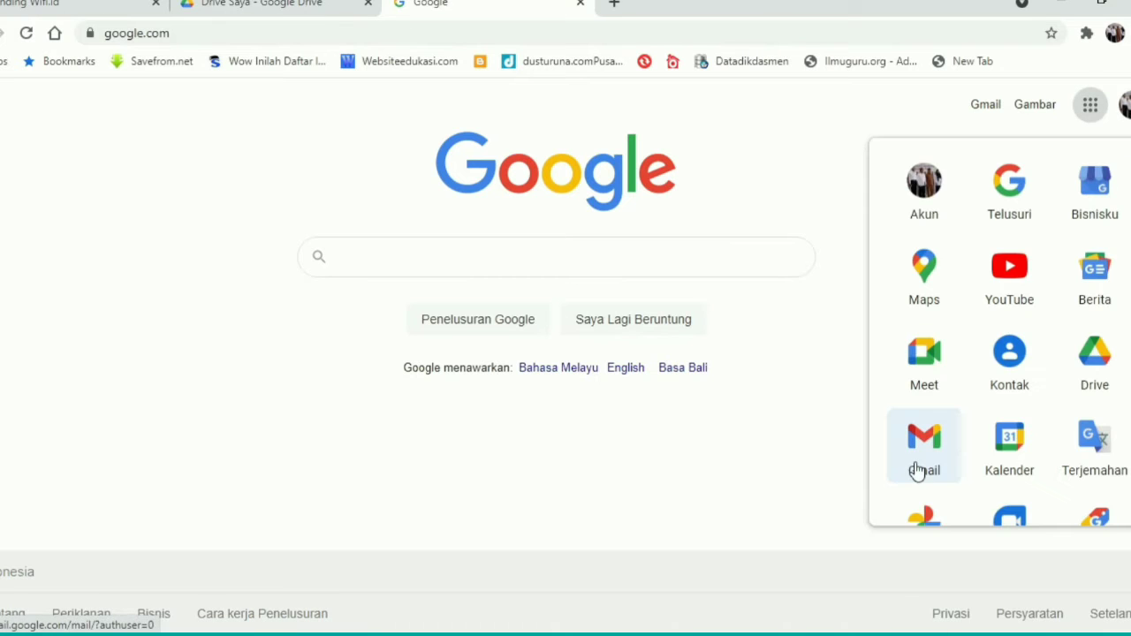
scroll(1009, 353, down, 4)
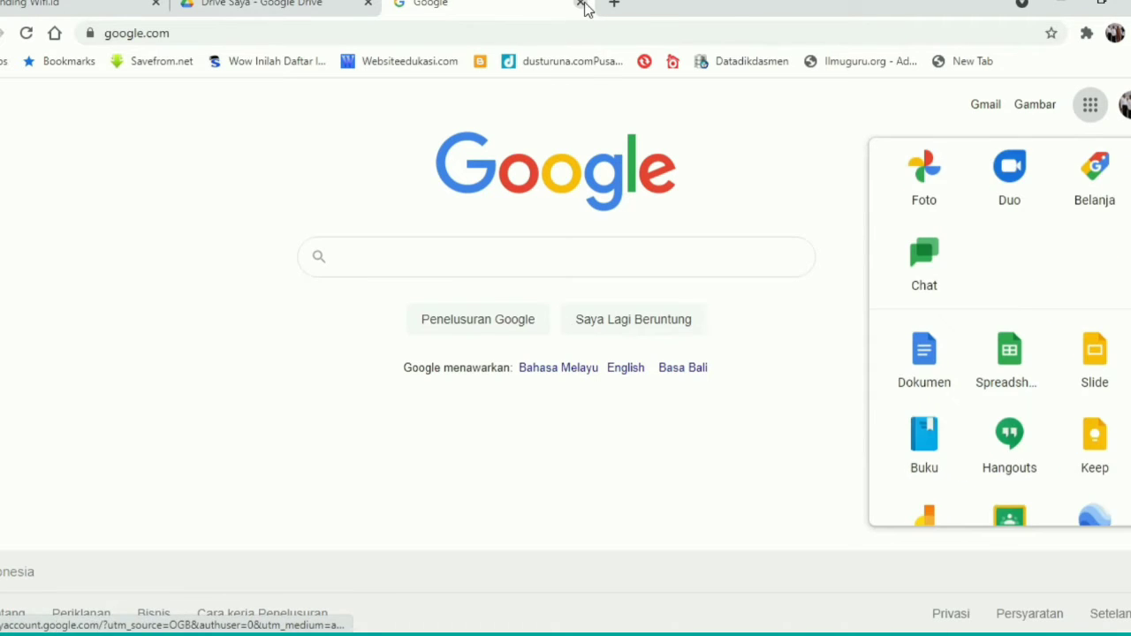
scroll(1067, 298, down, 5)
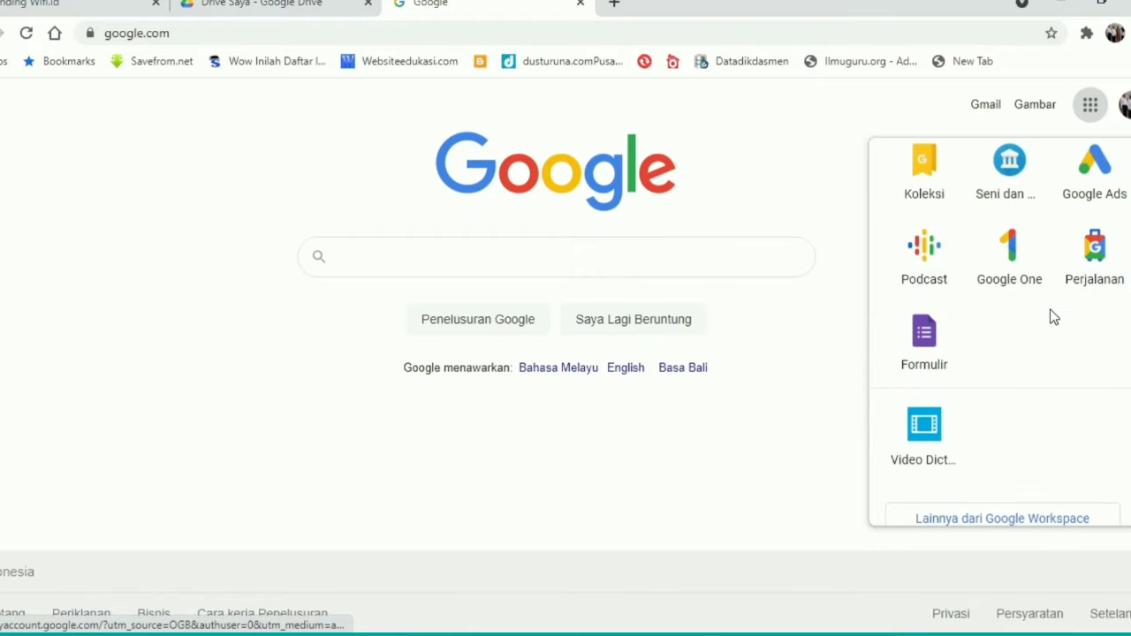
scroll(1051, 316, up, 8)
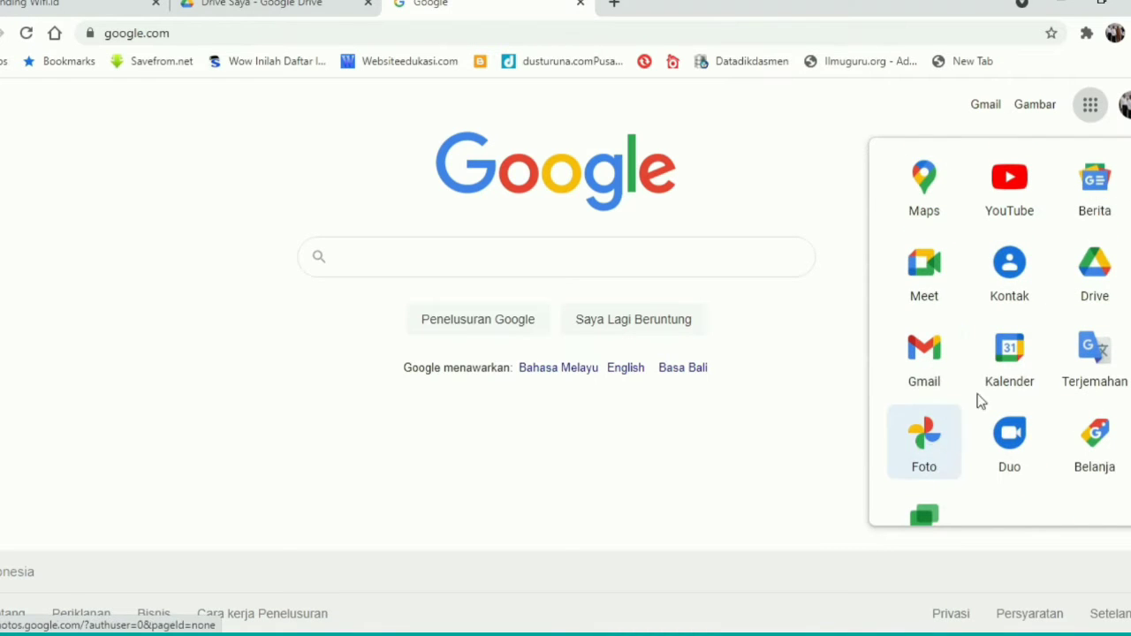
scroll(1094, 451, up, 1)
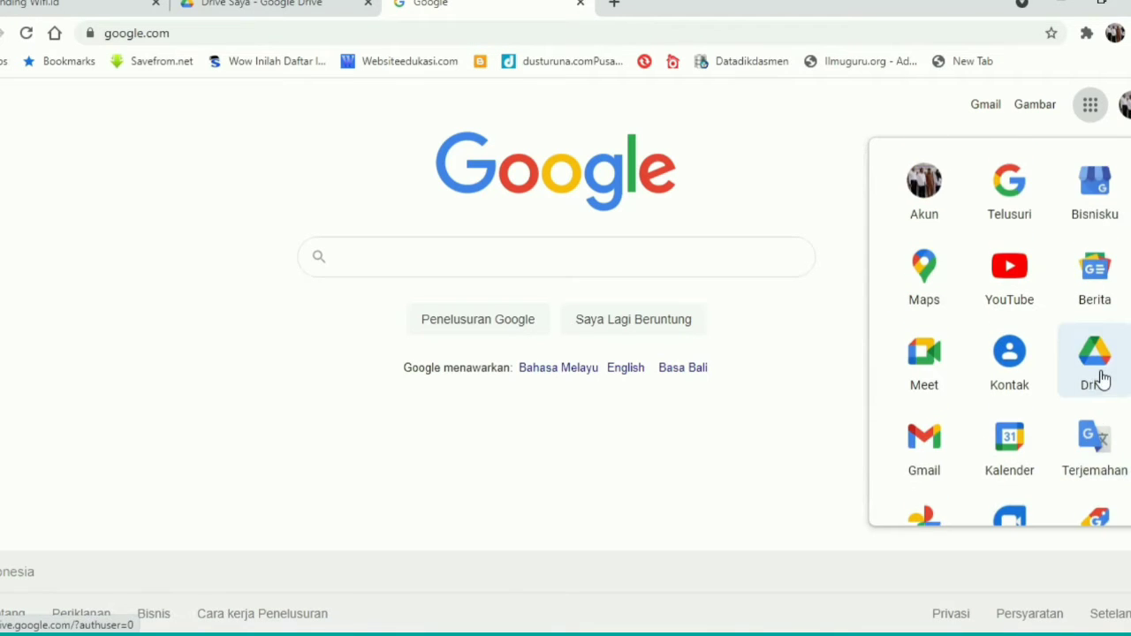
click(1093, 375)
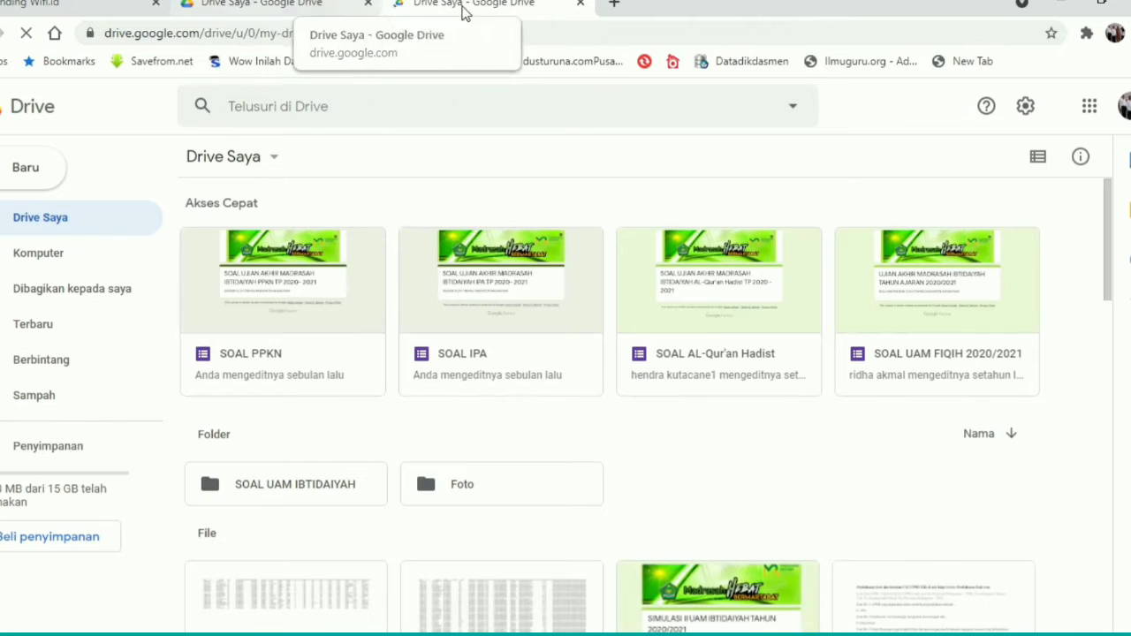
click(579, 4)
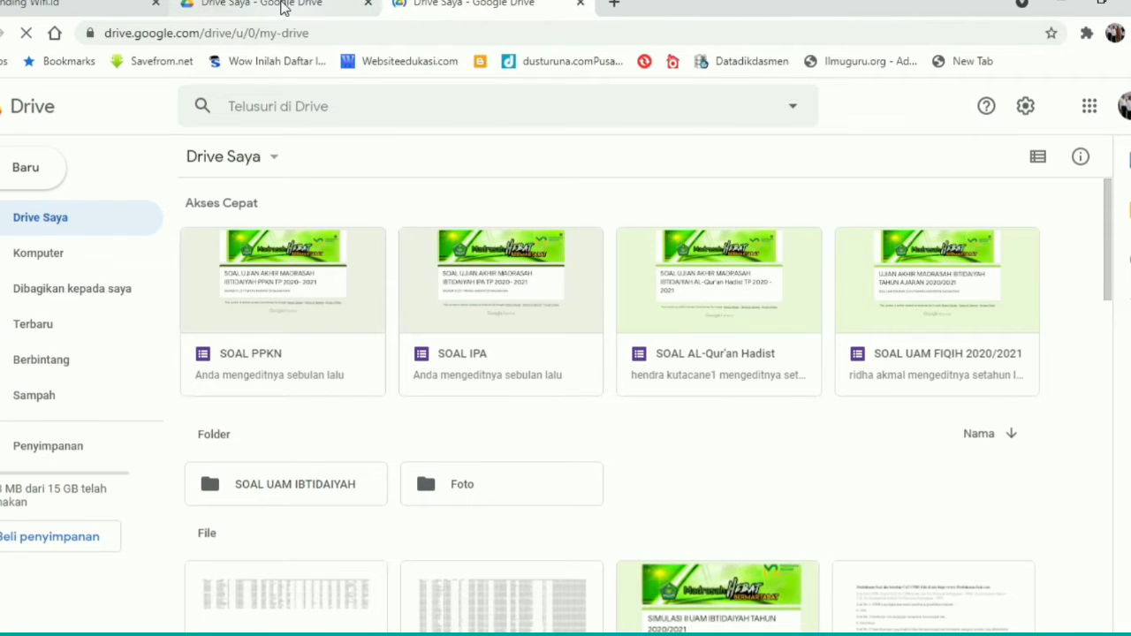
Switch to the other open Drive session, return to the Google home page and open Drive from the Google apps.
click(263, 5)
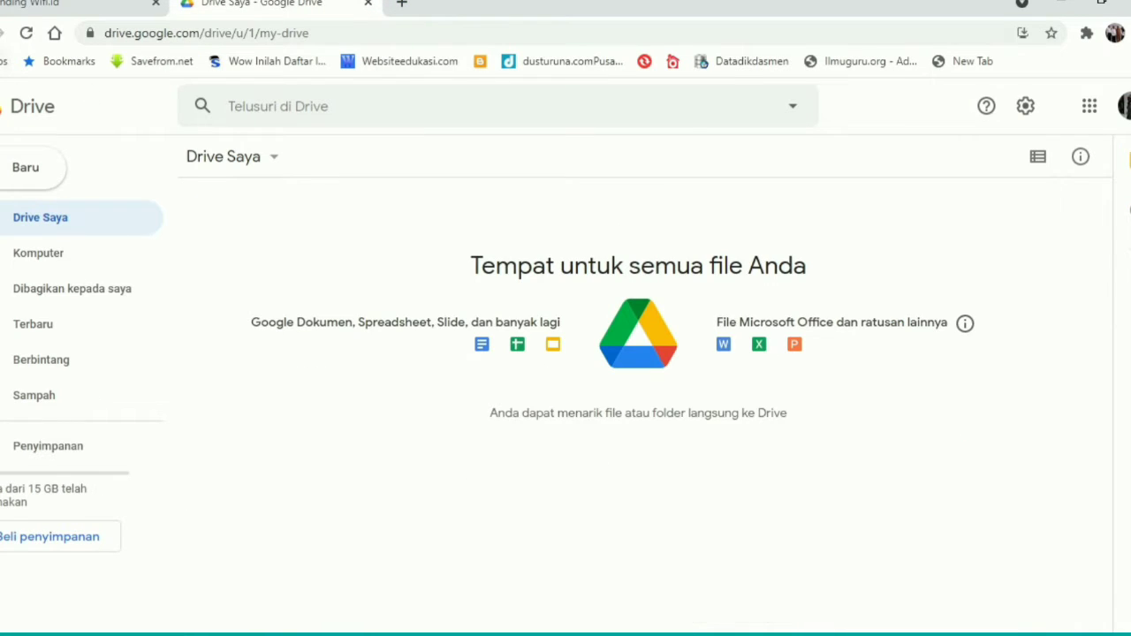
key(alt+Left)
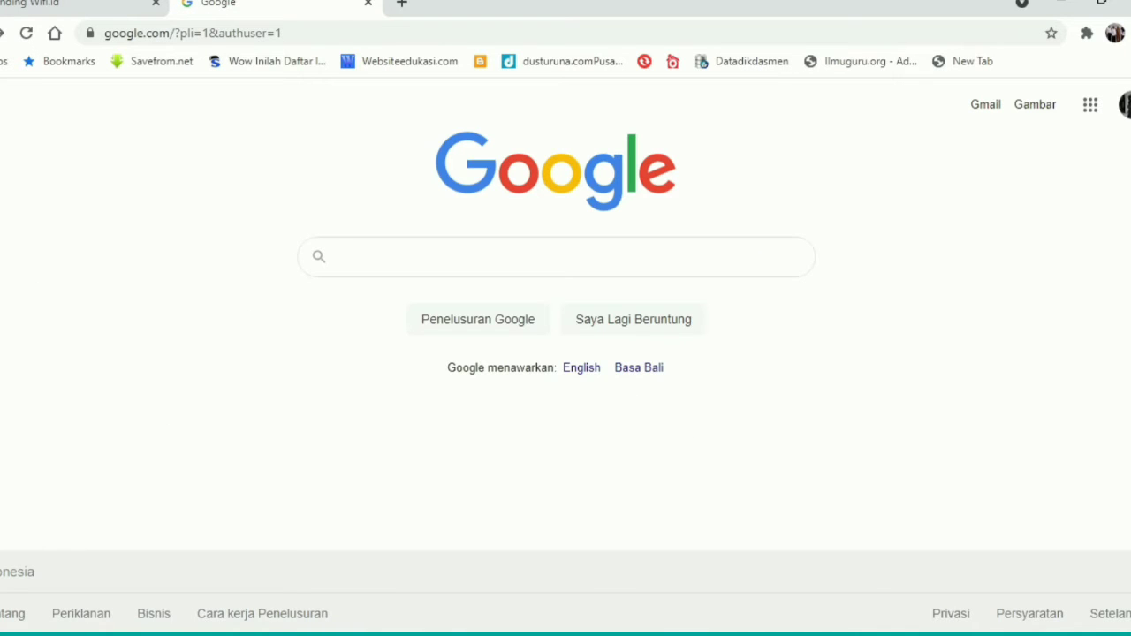
click(1096, 108)
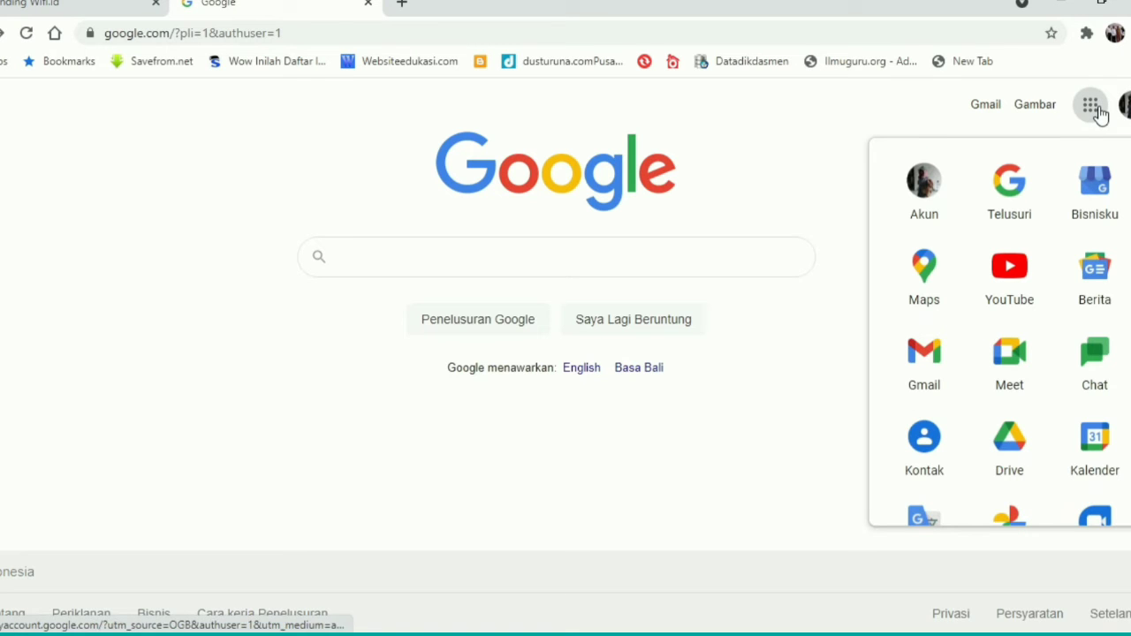
click(1011, 456)
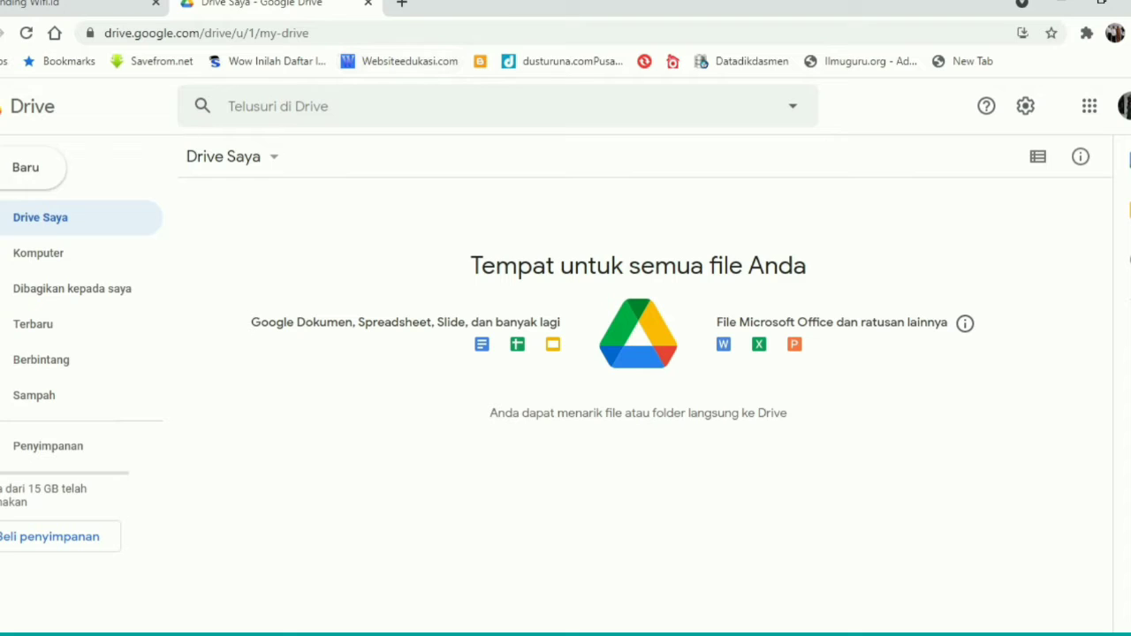
Create a blank Google Formulir from Drive and dismiss the introductory tour.
click(27, 169)
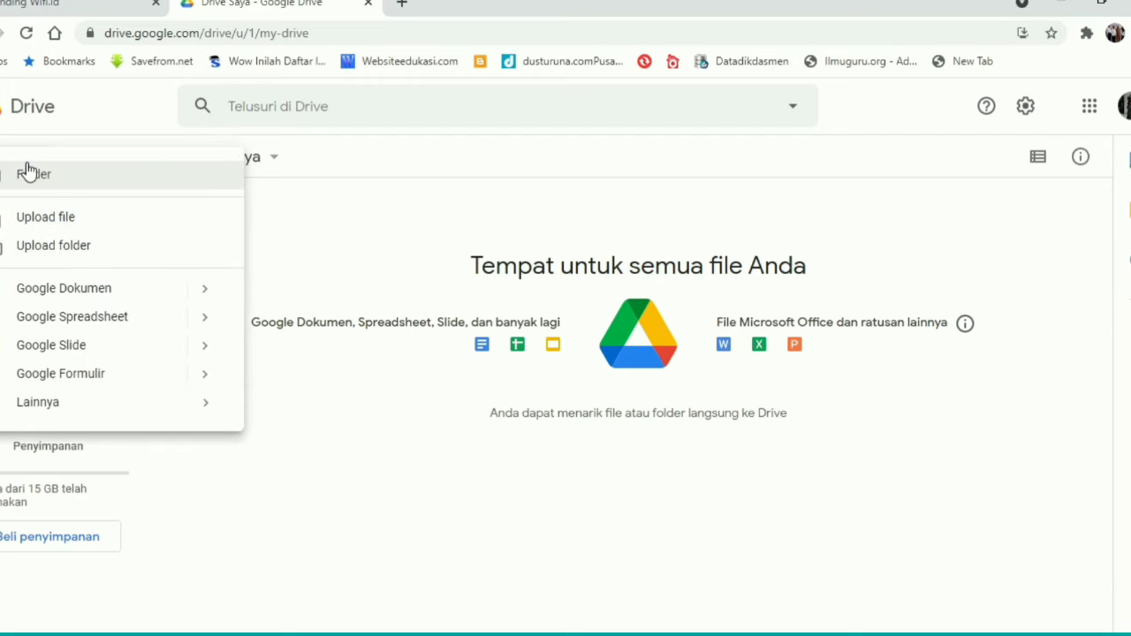
click(100, 376)
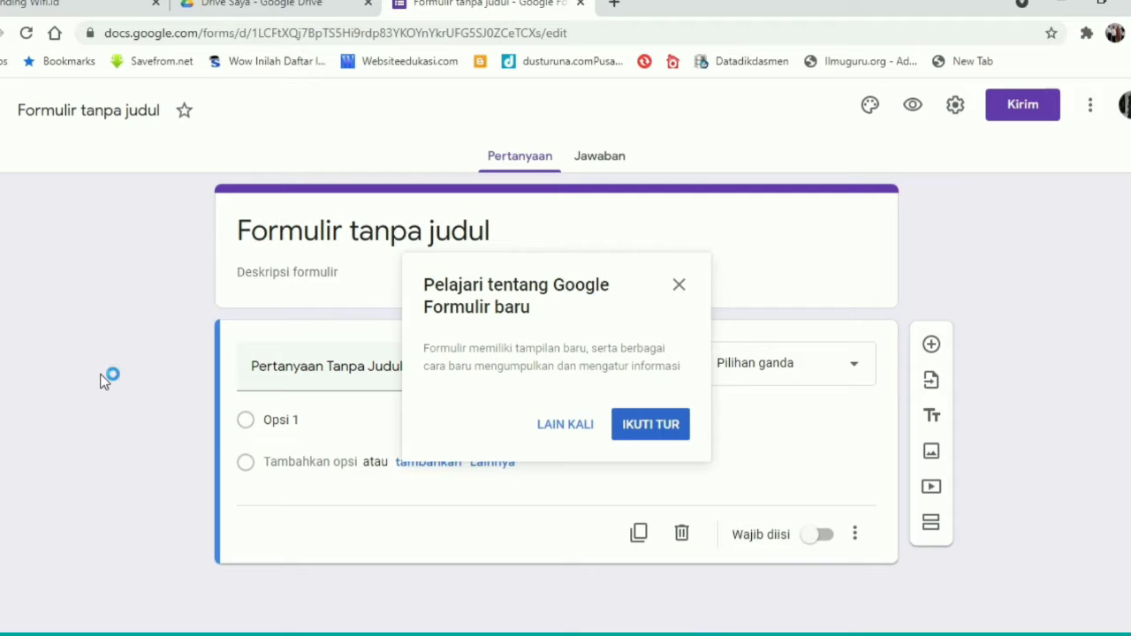
click(585, 428)
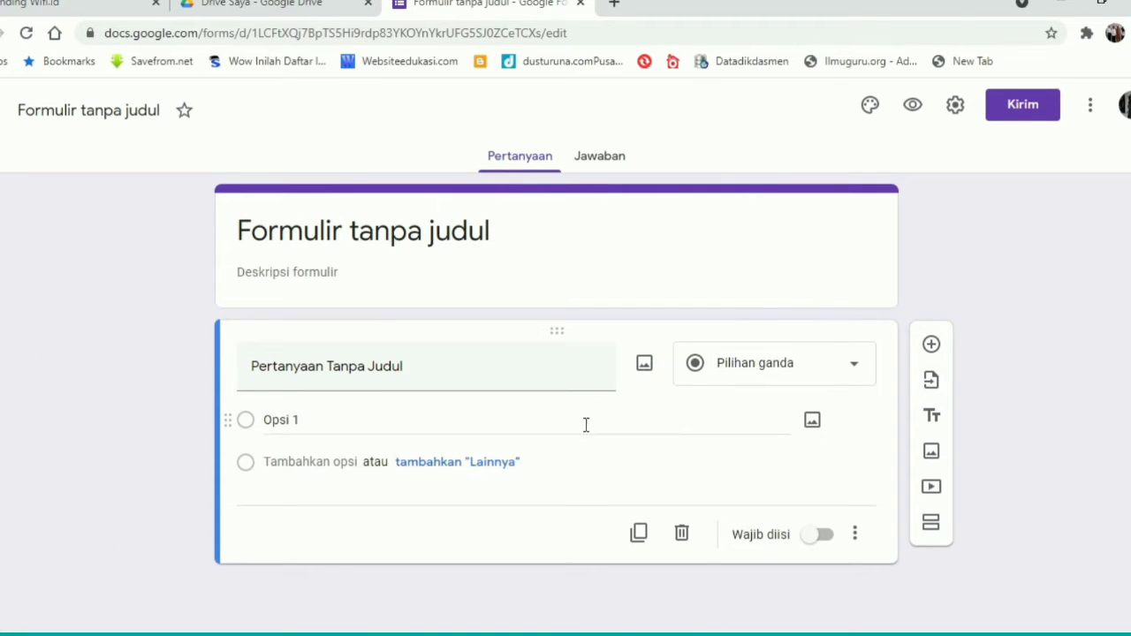
Set the form's title to "SOAL UJICOBA PAS MIN 12 NAGAN RAYA".
click(520, 226)
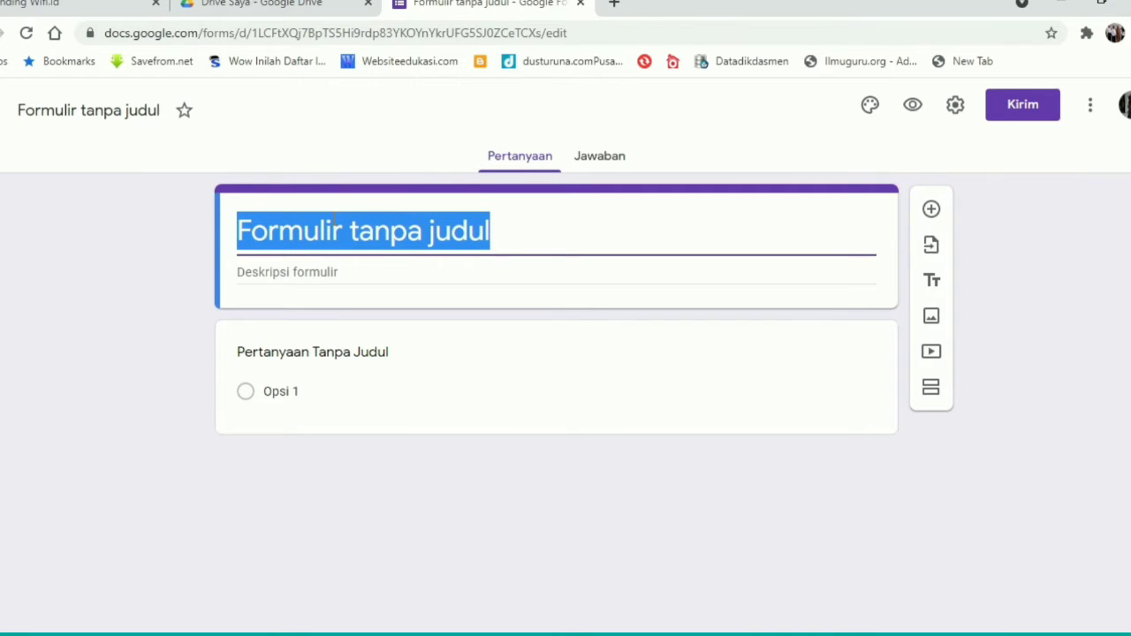
text(SOal)
key(BackSpace)
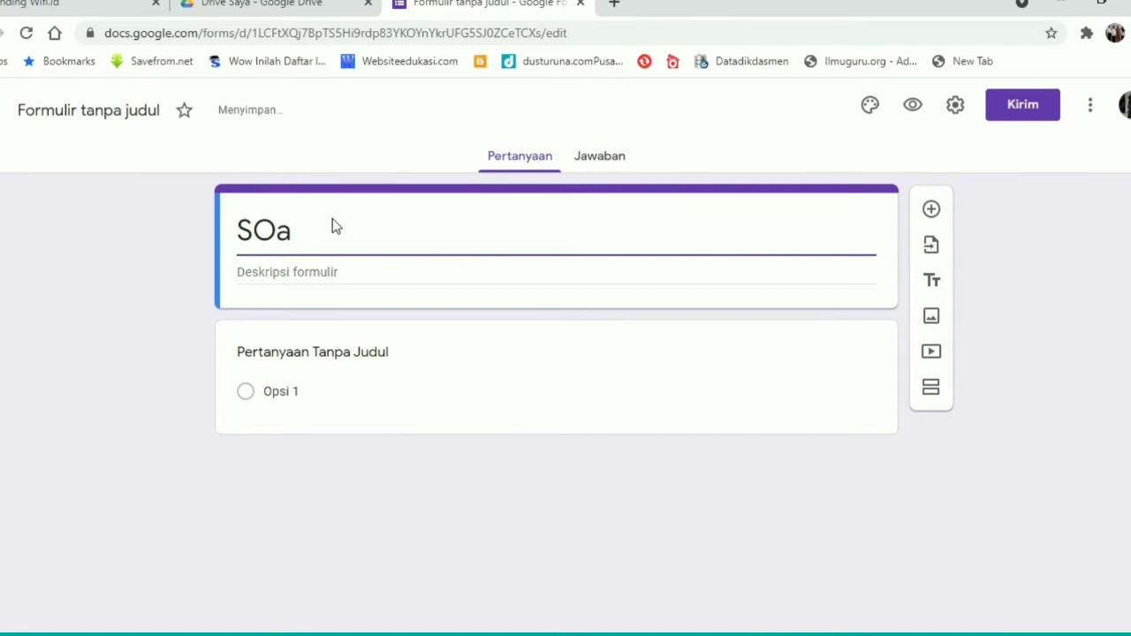
key(BackSpace)
text(AL )
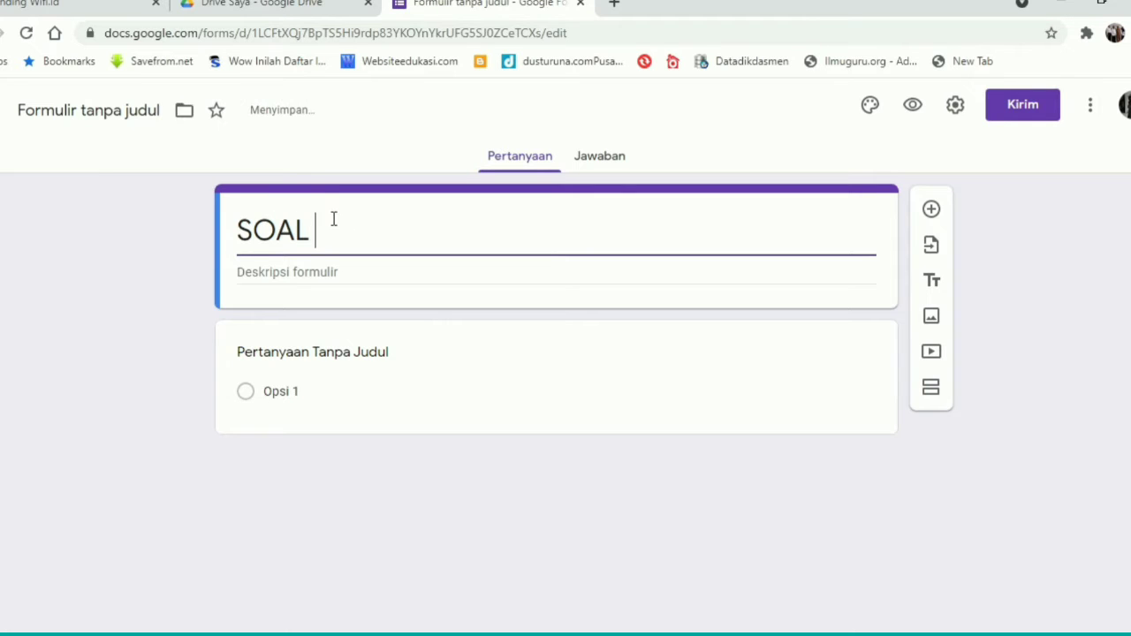
text(UJICOBA)
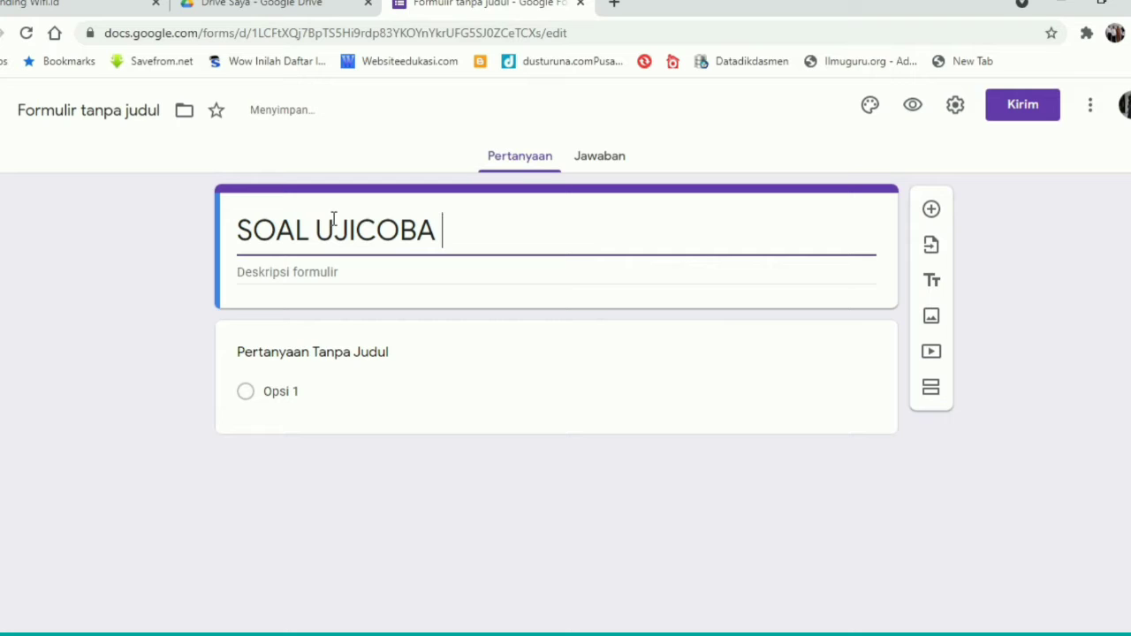
text( PAS )
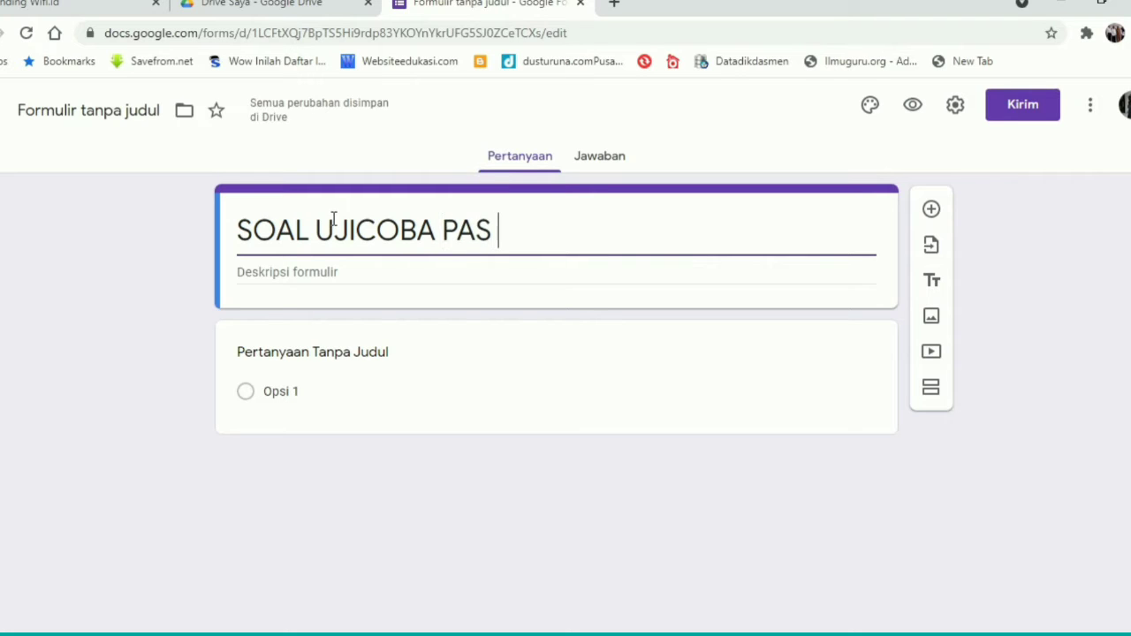
text(MIN 12)
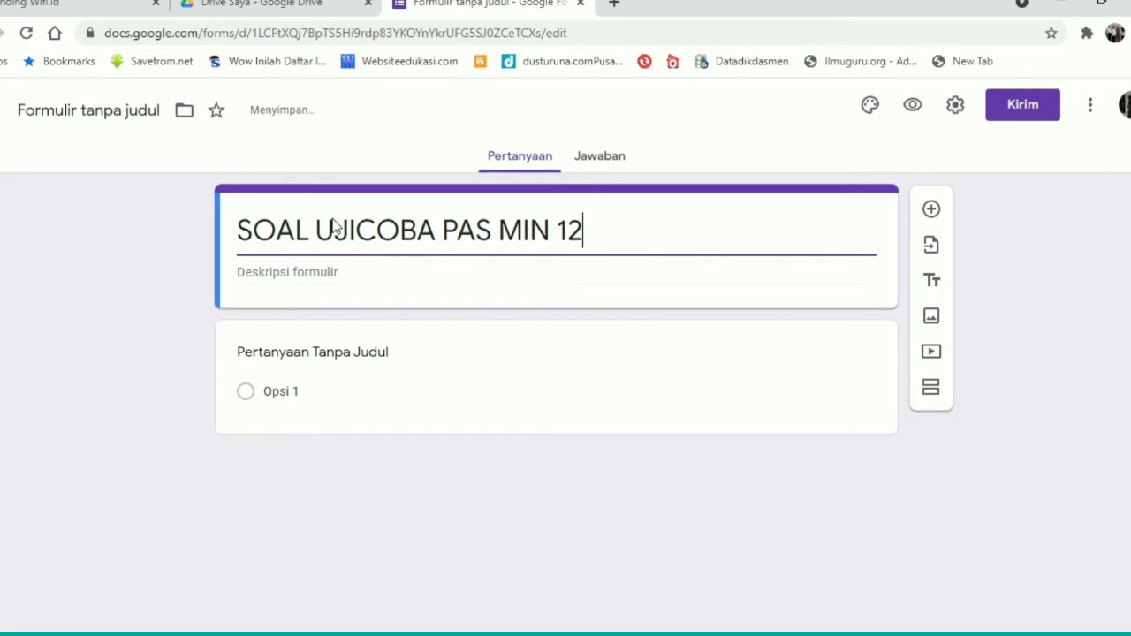
text( NAGAN RAYA)
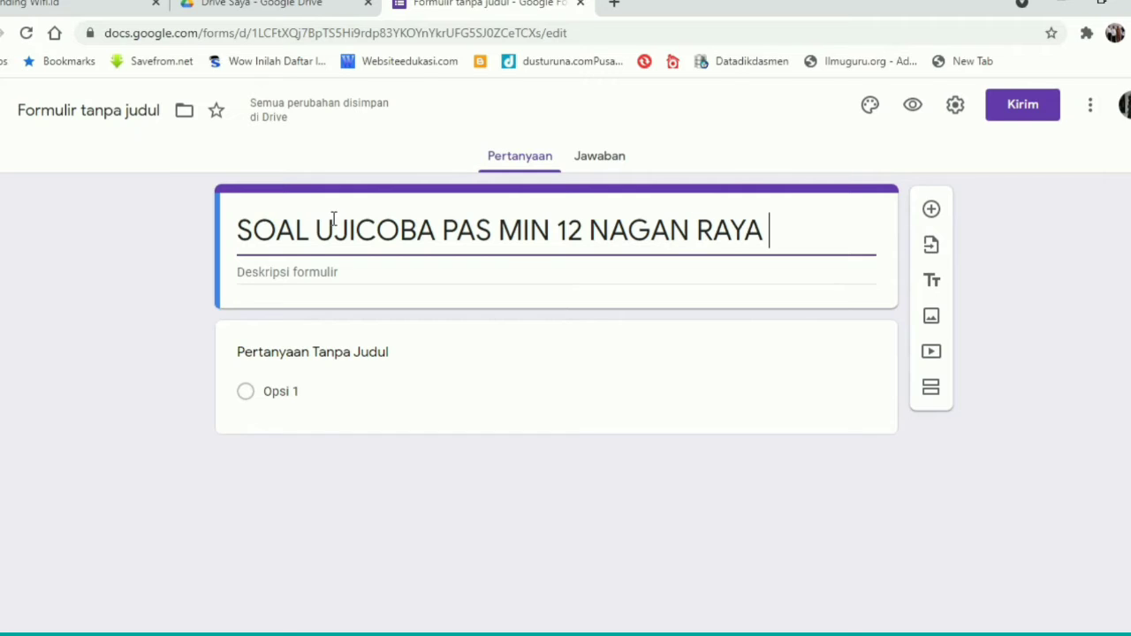
Set the form's description to "HANYA UNTUK UJI COBA".
click(326, 269)
text(H)
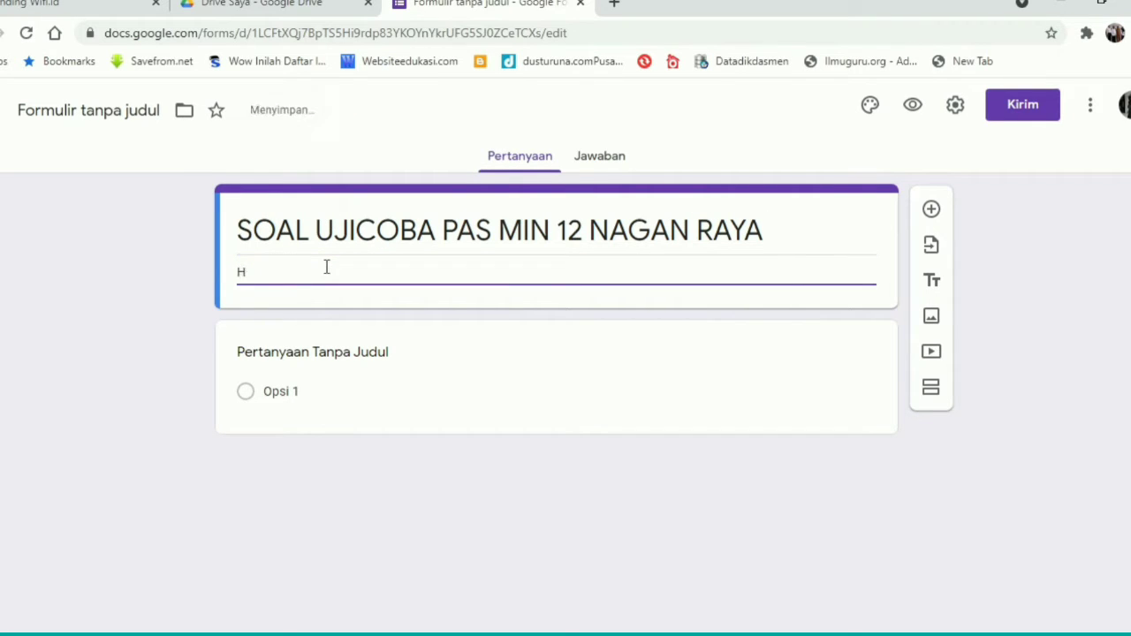
text(ANYA UNTUK UJI COBA)
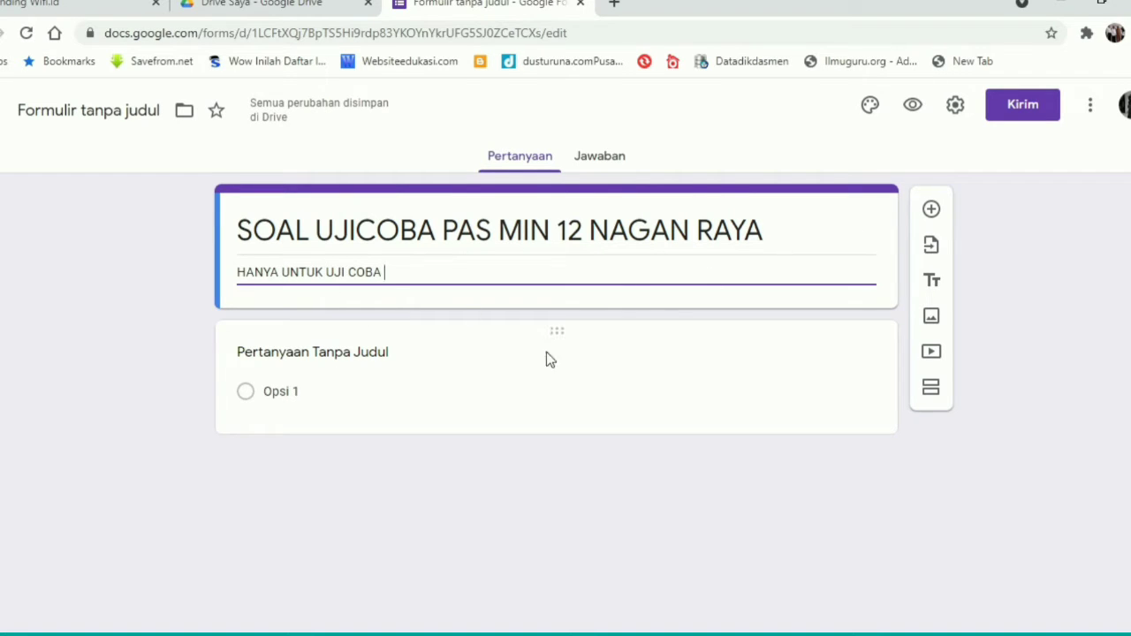
Add a required "NAMA" question of type Jawaban singkat below the form title.
click(931, 212)
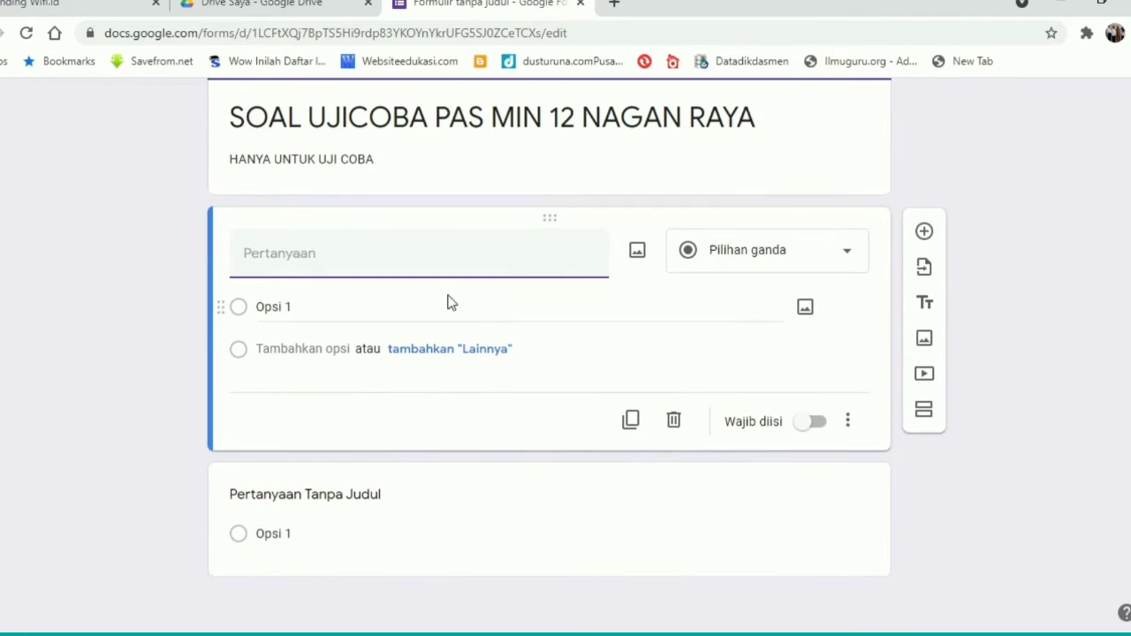
click(847, 256)
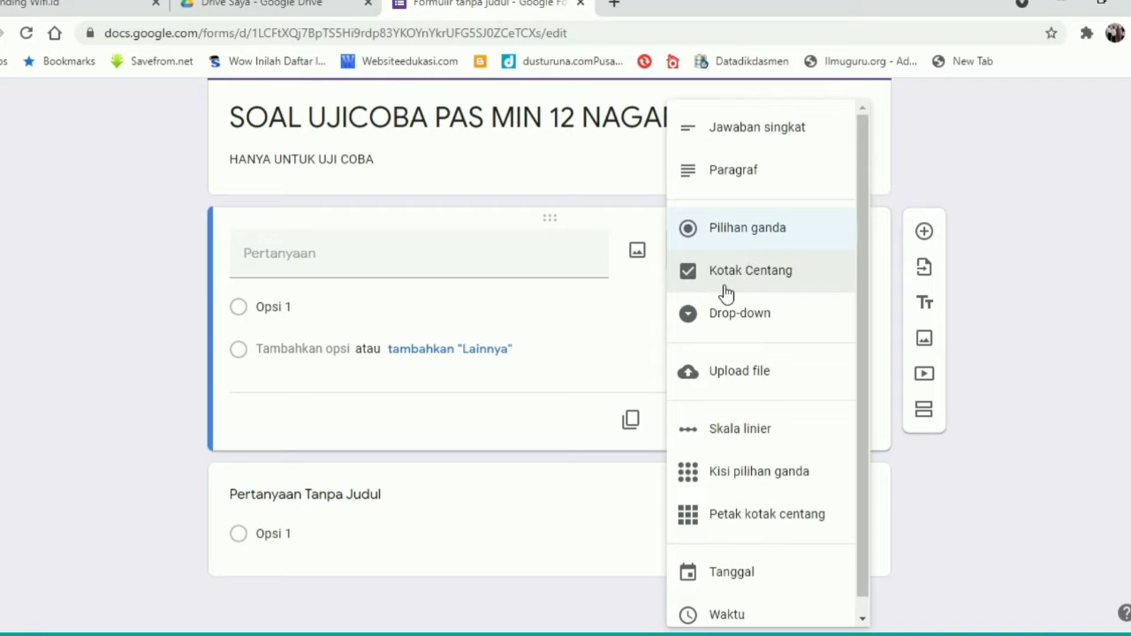
click(442, 261)
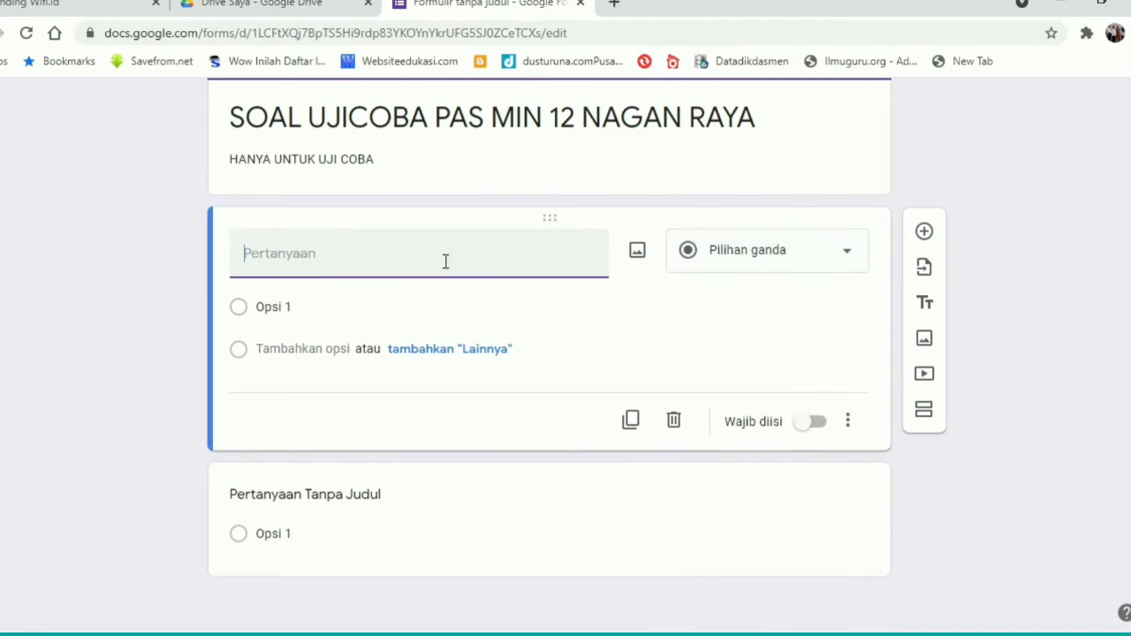
click(844, 260)
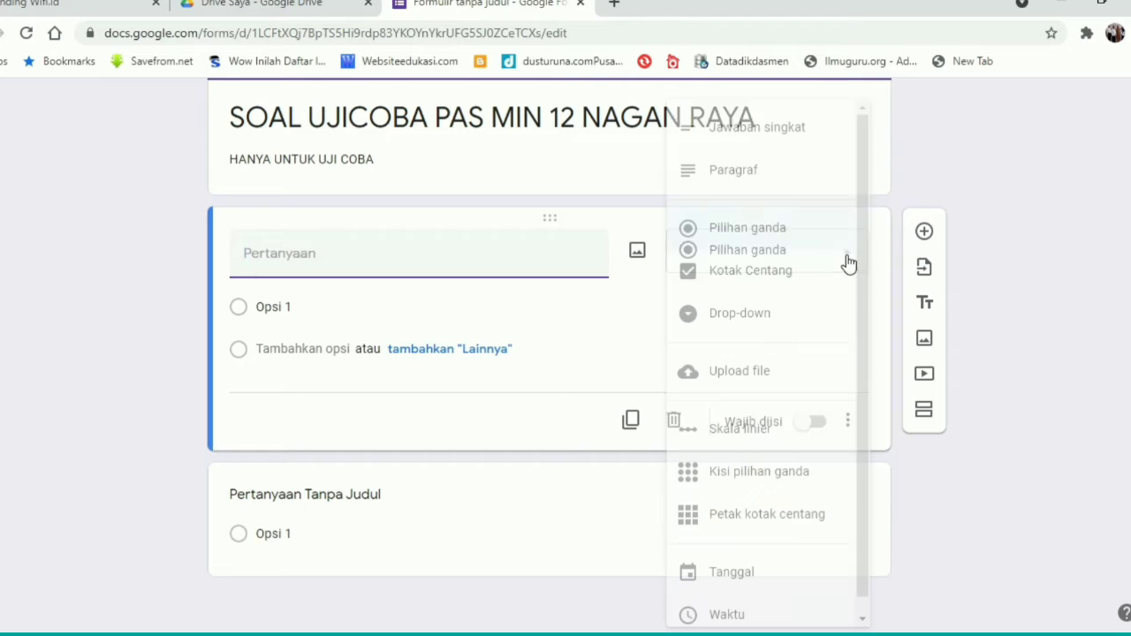
click(764, 142)
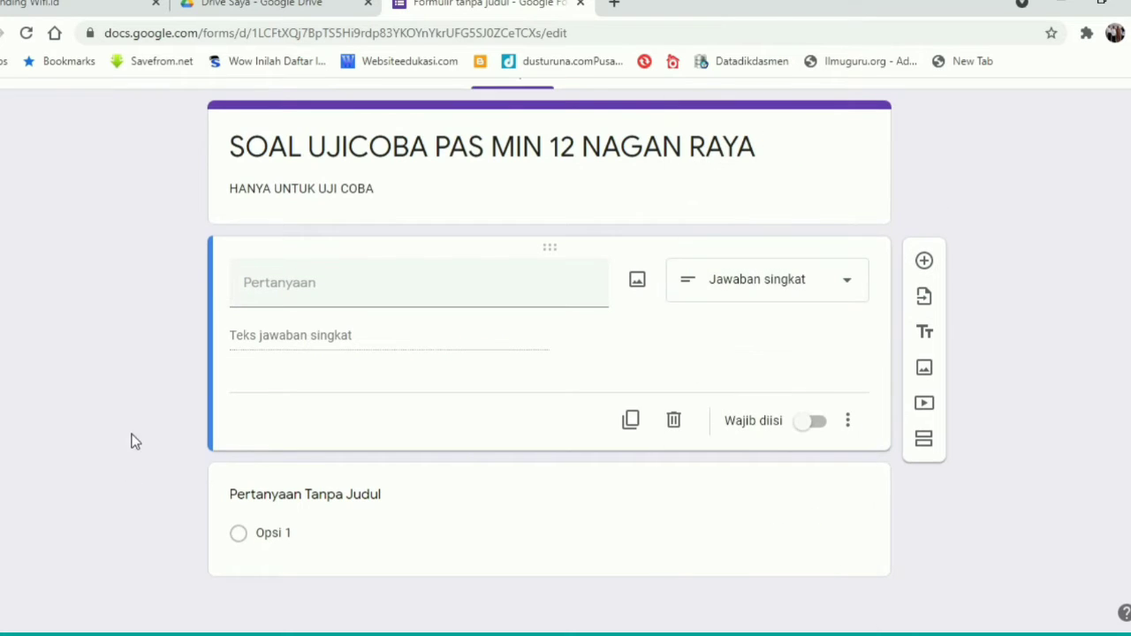
click(303, 284)
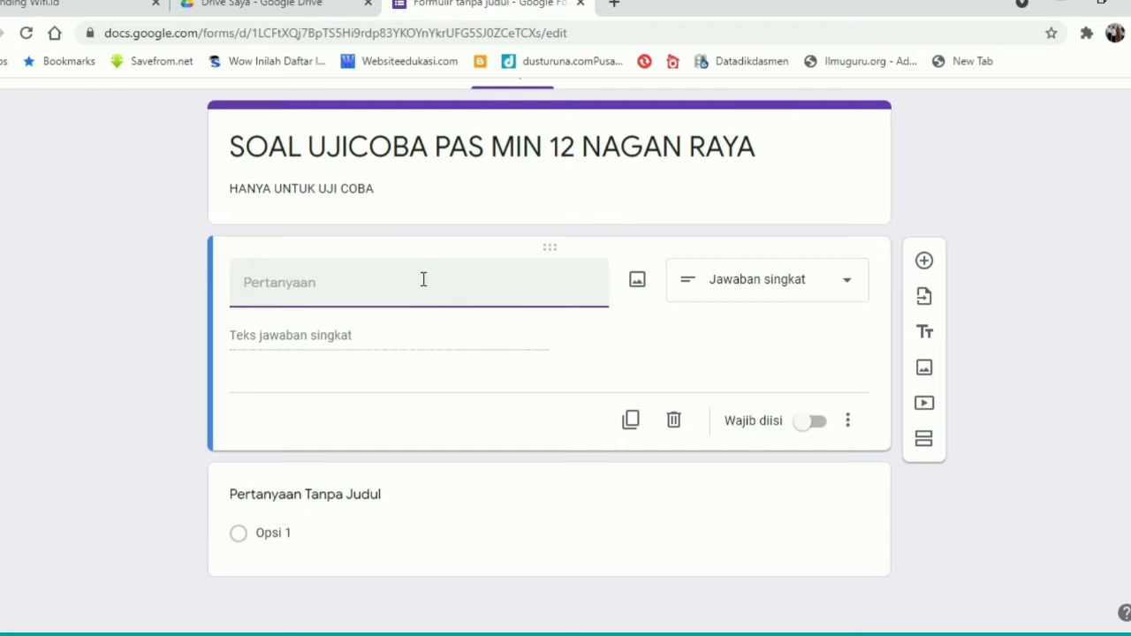
text(NAMA)
click(818, 423)
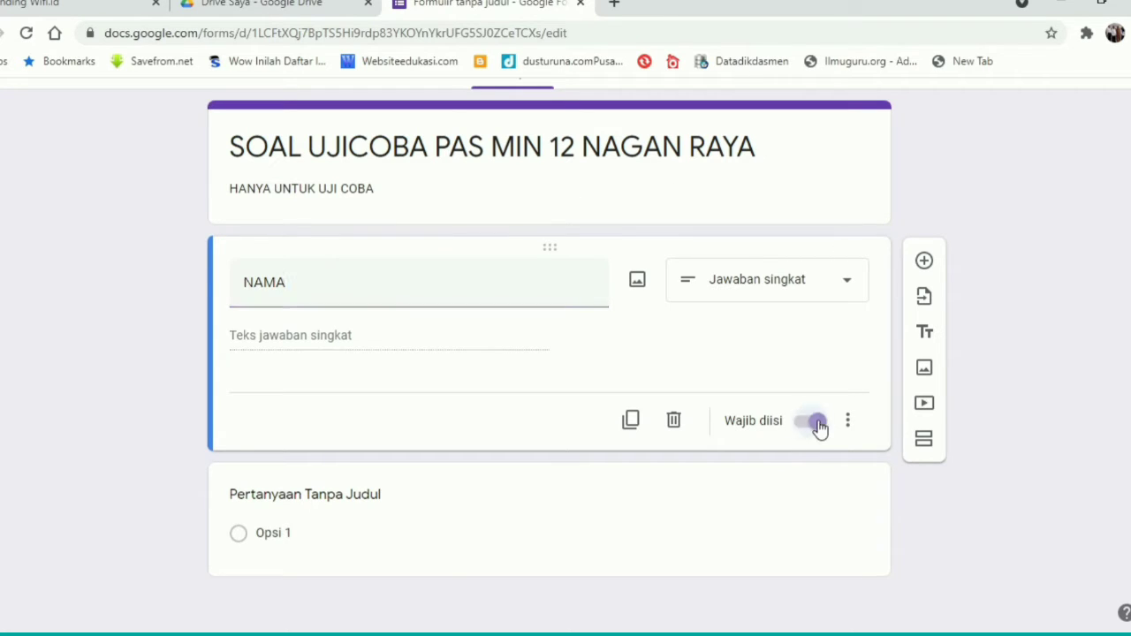
Add a Pilihan ganda question titled "KELAS" below the NAMA question.
click(924, 263)
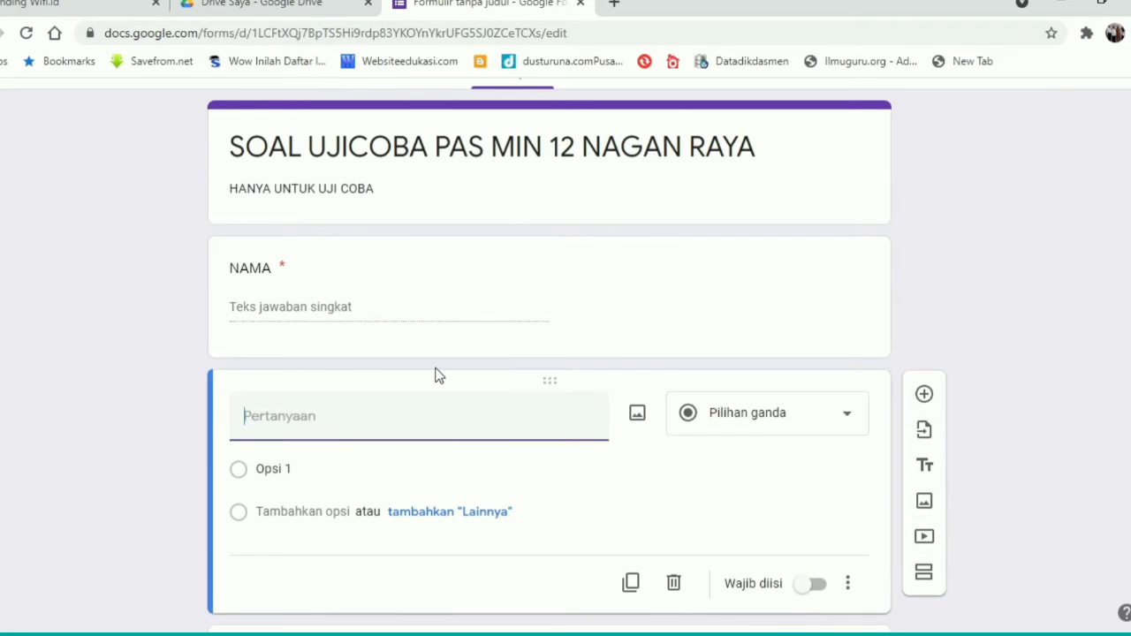
text(KELAS)
scroll(336, 403, down, 1)
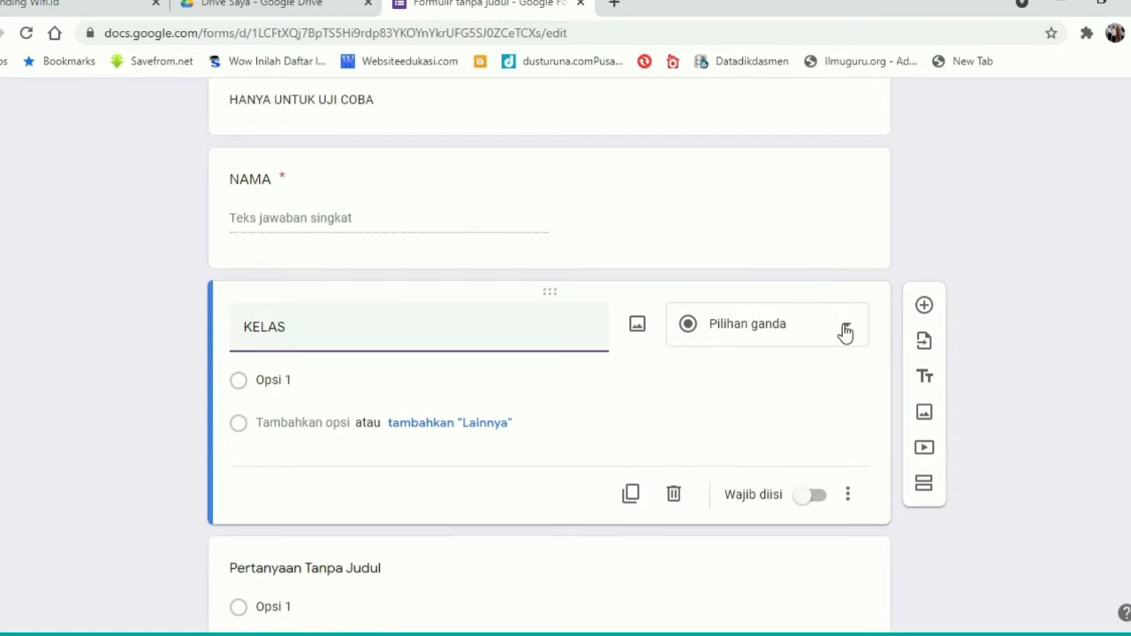
Enter "1A", "1B" and "1C" as the first three options of the KELAS question.
click(306, 381)
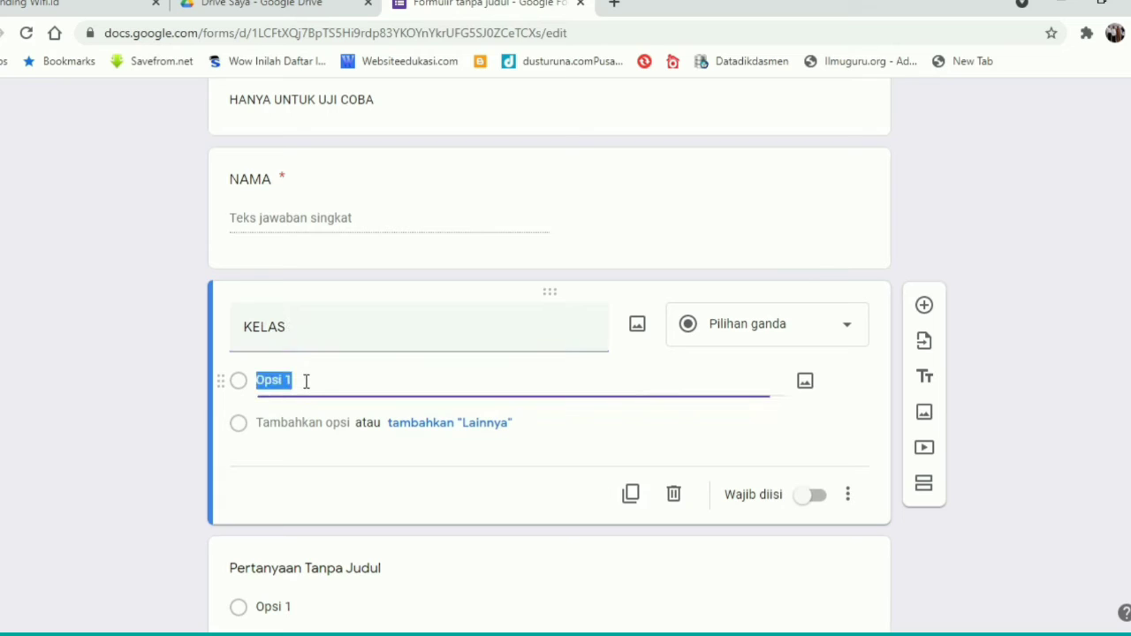
text(KELA)
key(BackSpace)
key(BackSpace)
key(BackSpace)
key(BackSpace)
key(BackSpace)
text(1A)
key(Return)
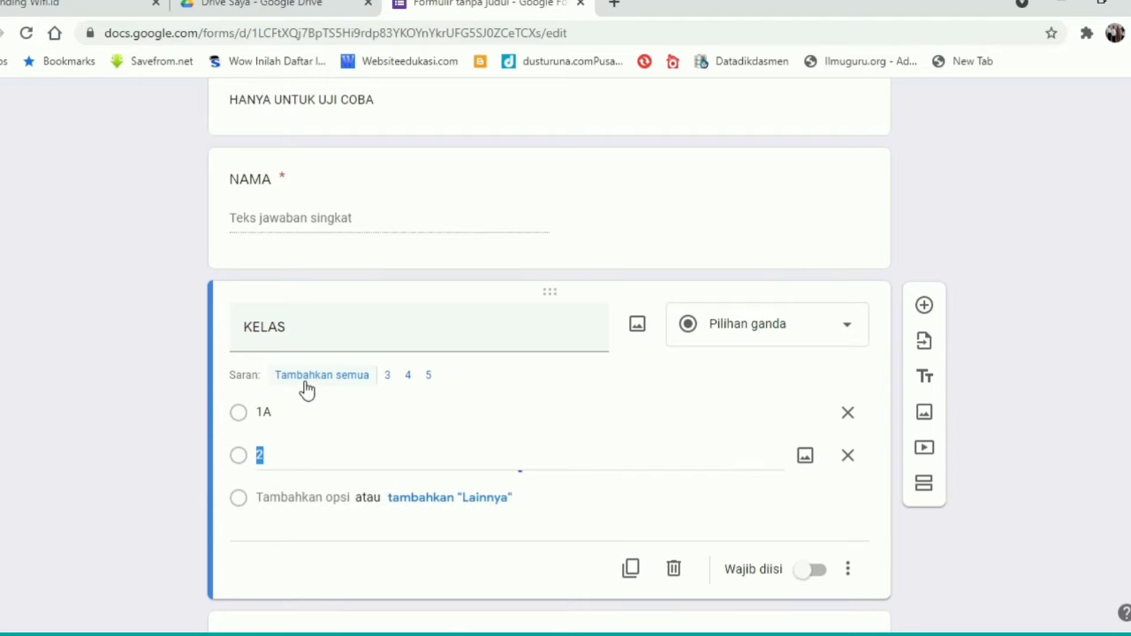
text(1B)
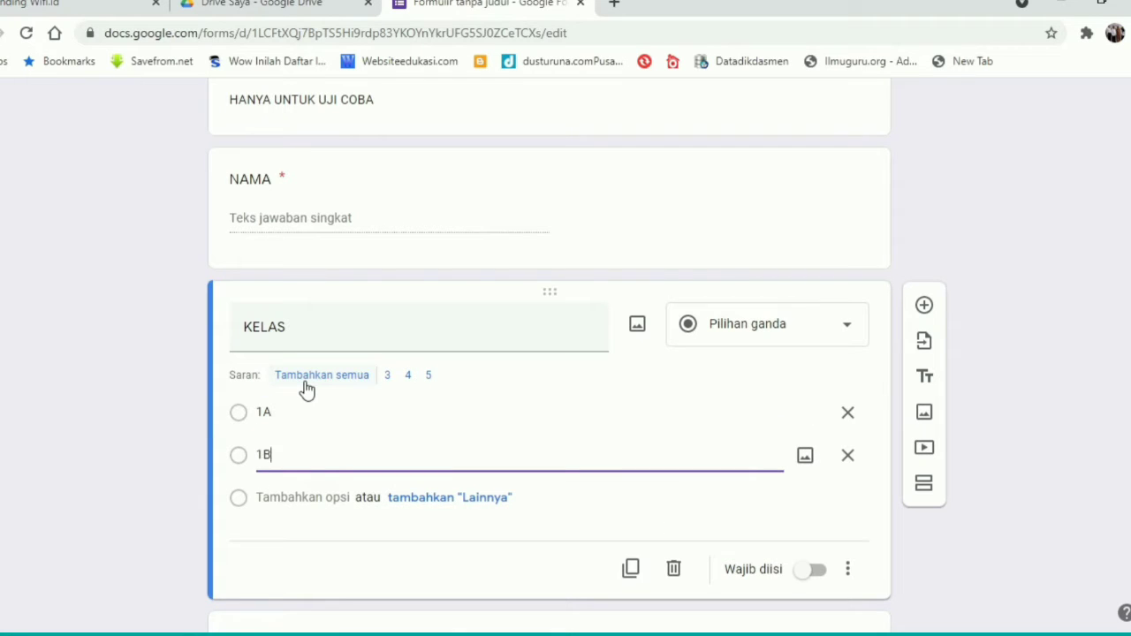
key(Return)
text(1C)
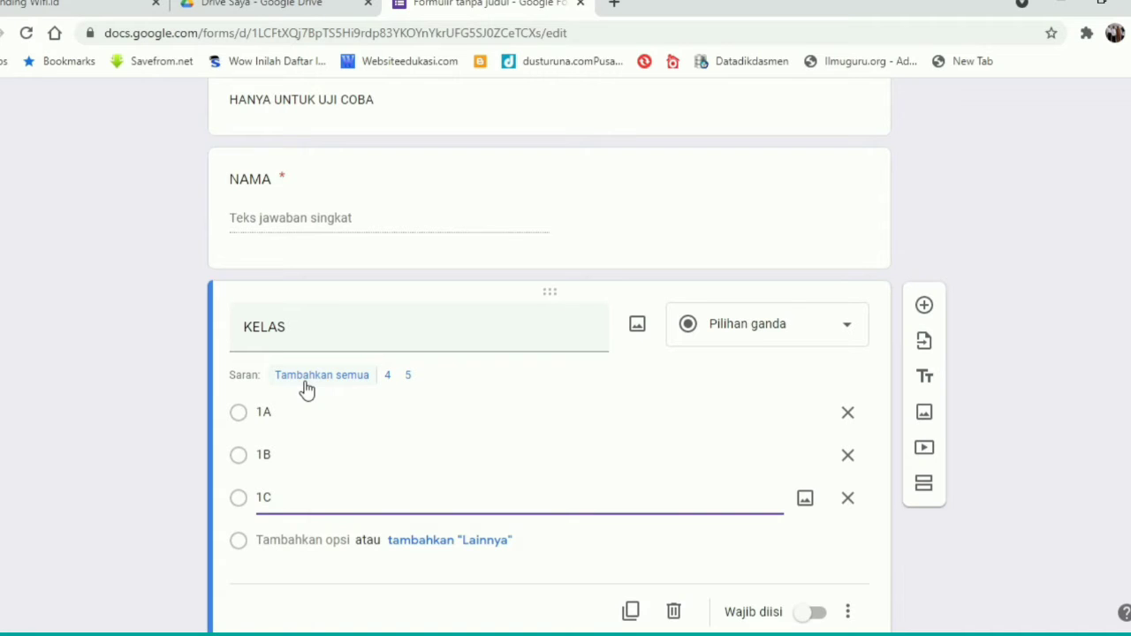
Add the options "2A", "2B" and "2C" to the KELAS question below 1C.
key(Return)
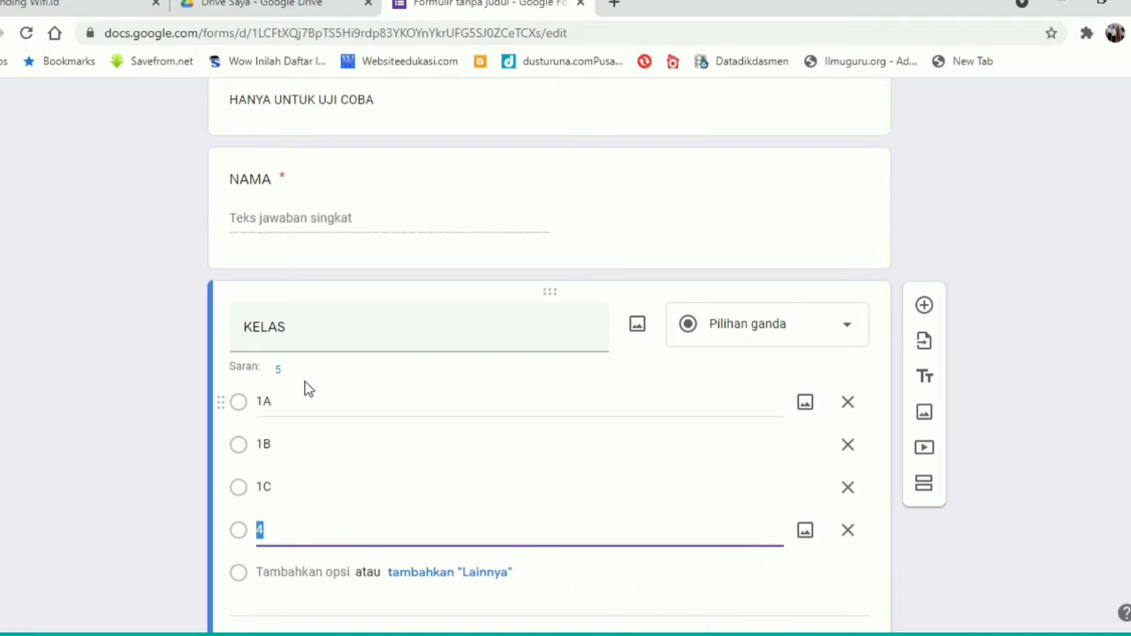
text(2A)
key(Return)
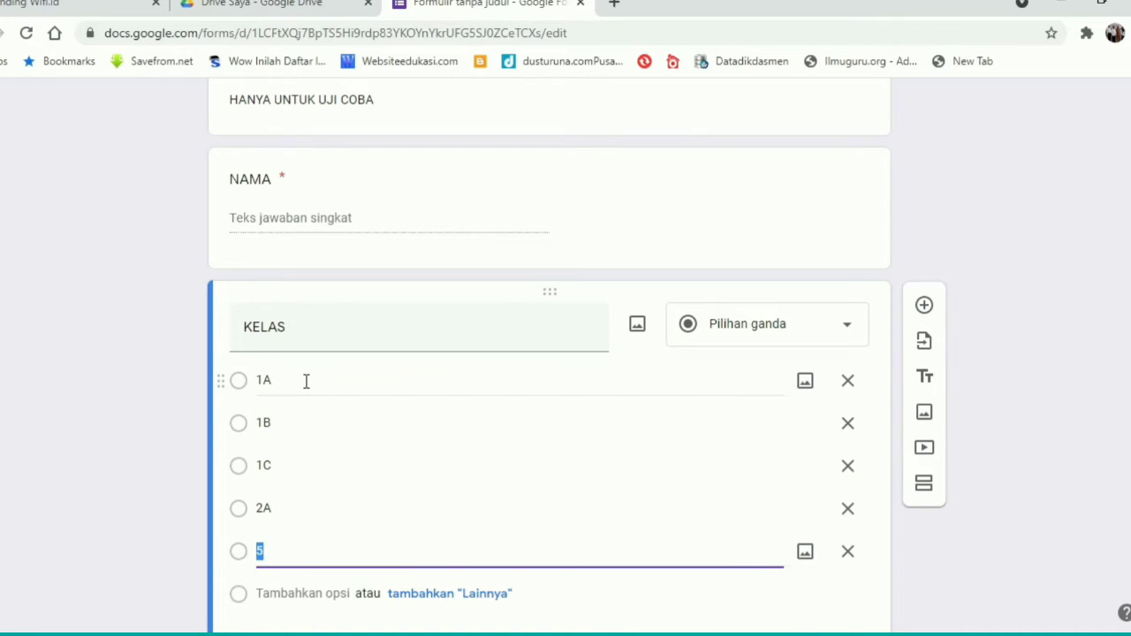
text(2B)
key(Return)
text(2C)
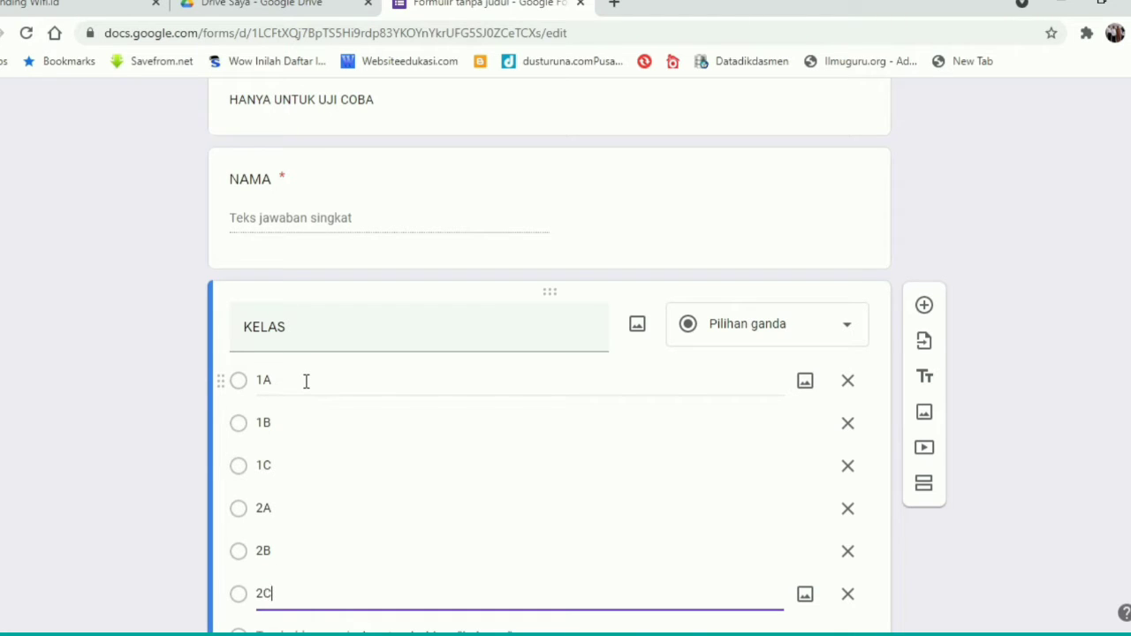
Add the options "3A", "3B" and "3C" to the KELAS question below 2C.
key(Return)
text(3)
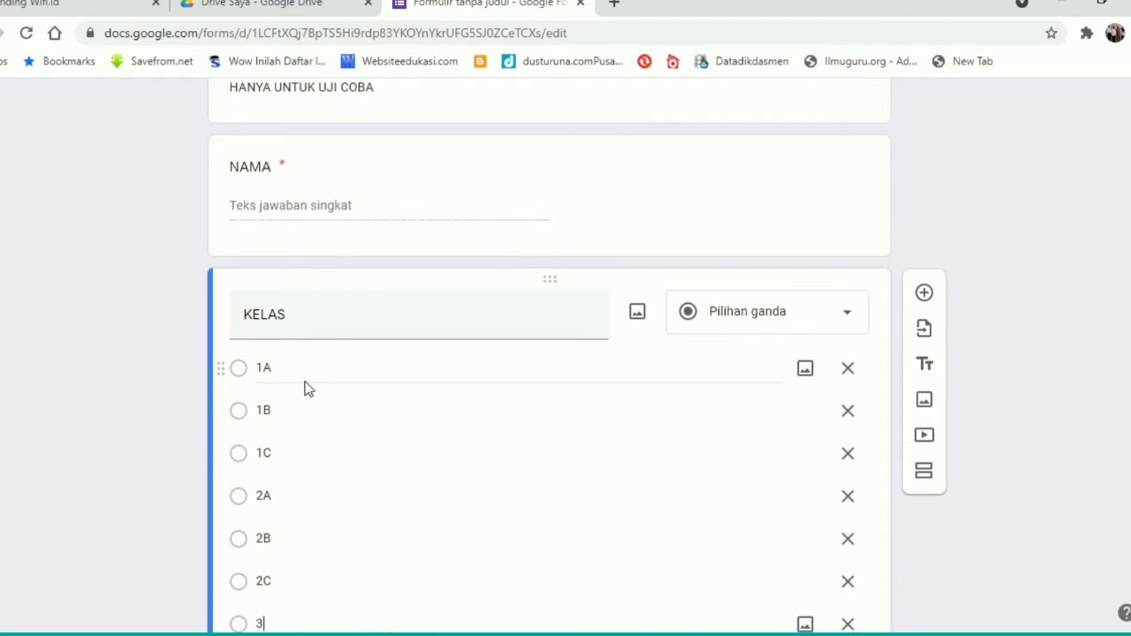
text(A)
key(Return)
text(3)
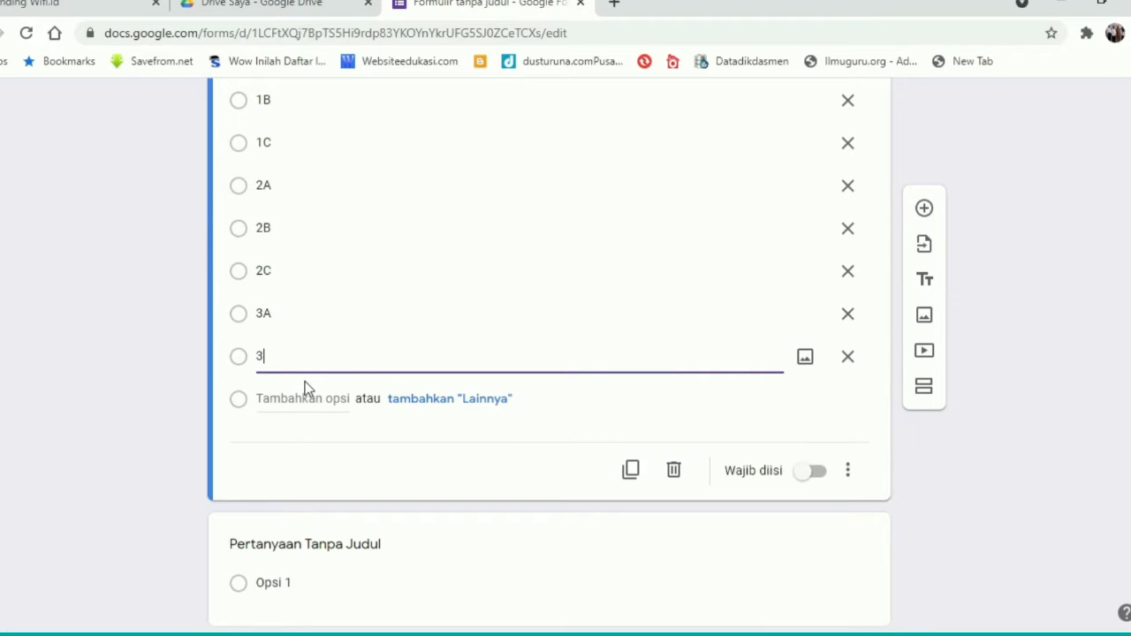
text(B)
key(Return)
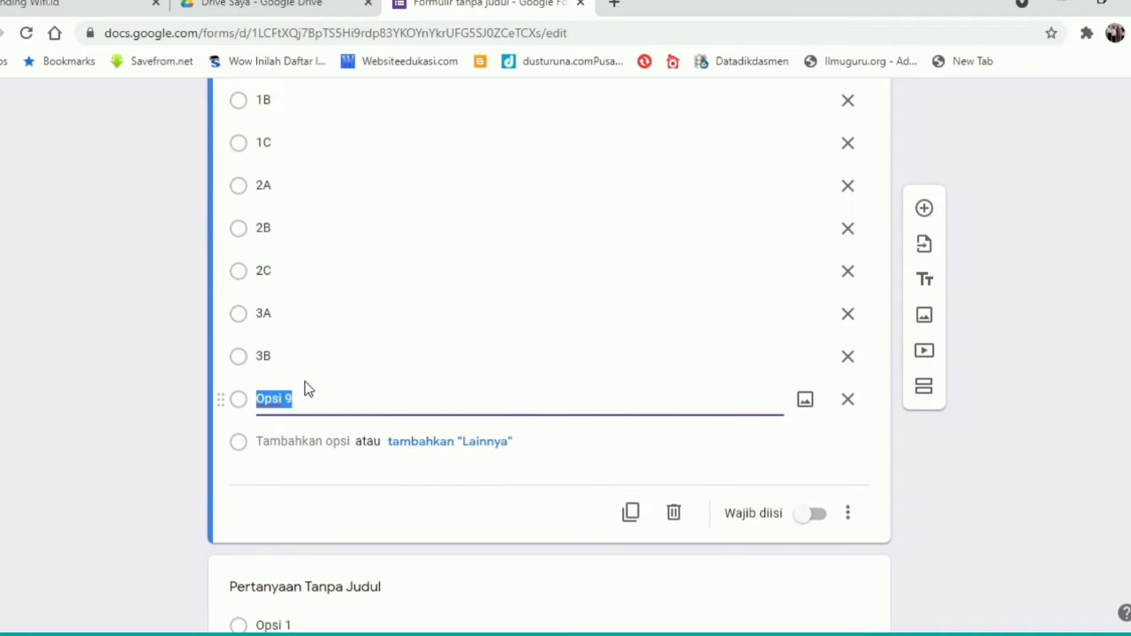
text(3C)
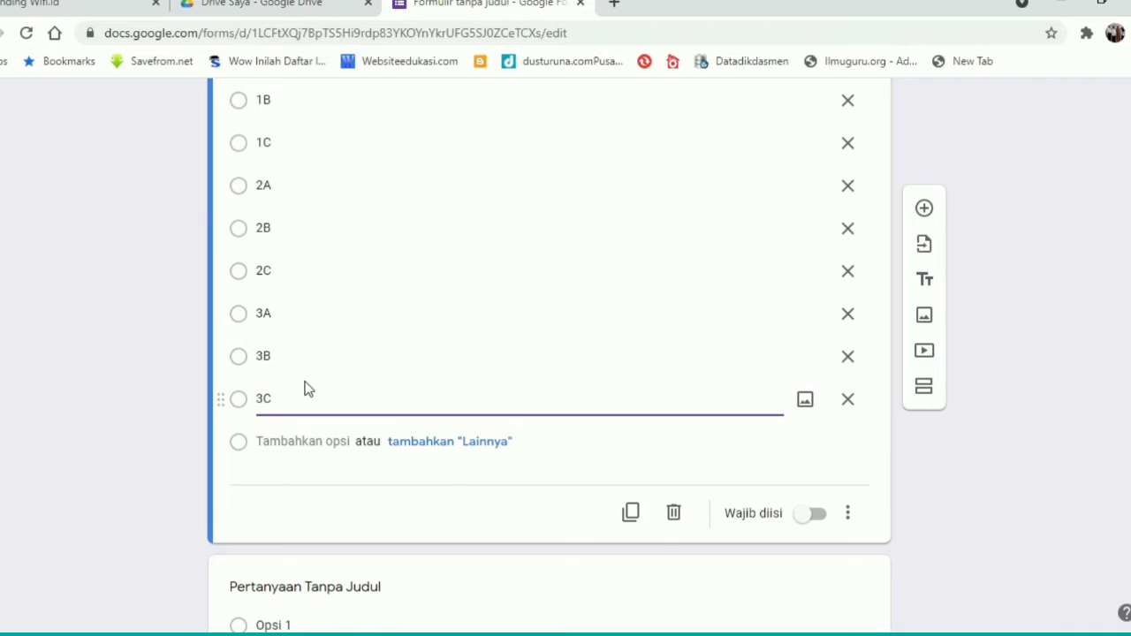
Add the options "4A", "4B" and "4C" to the KELAS question below 3C.
key(Return)
text(4A)
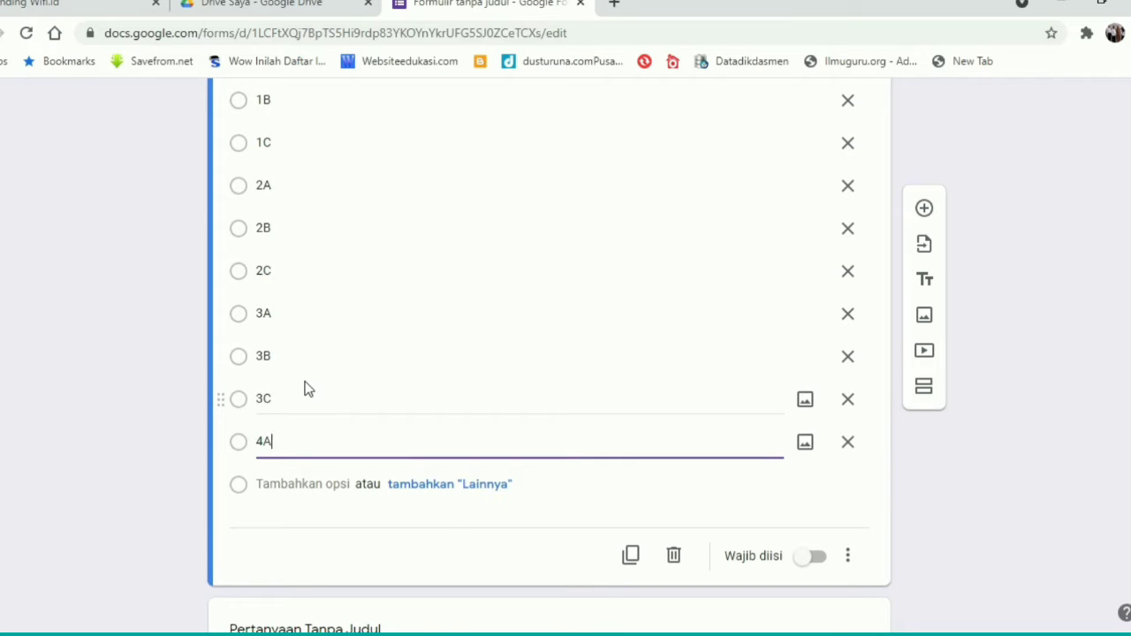
key(Return)
text(4B)
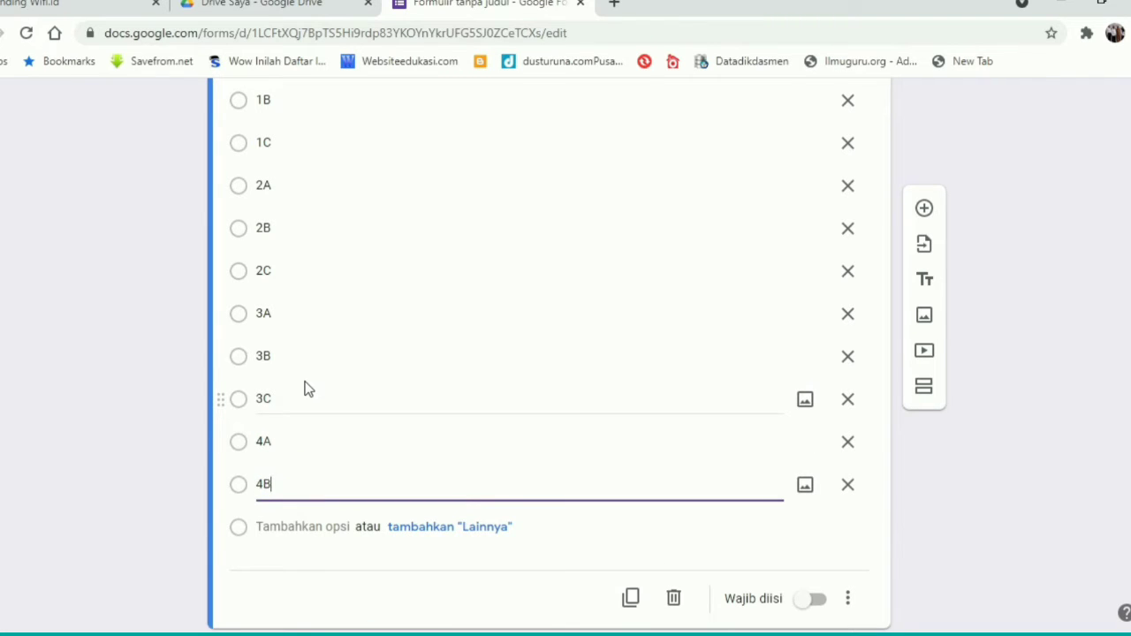
key(Return)
text(4)
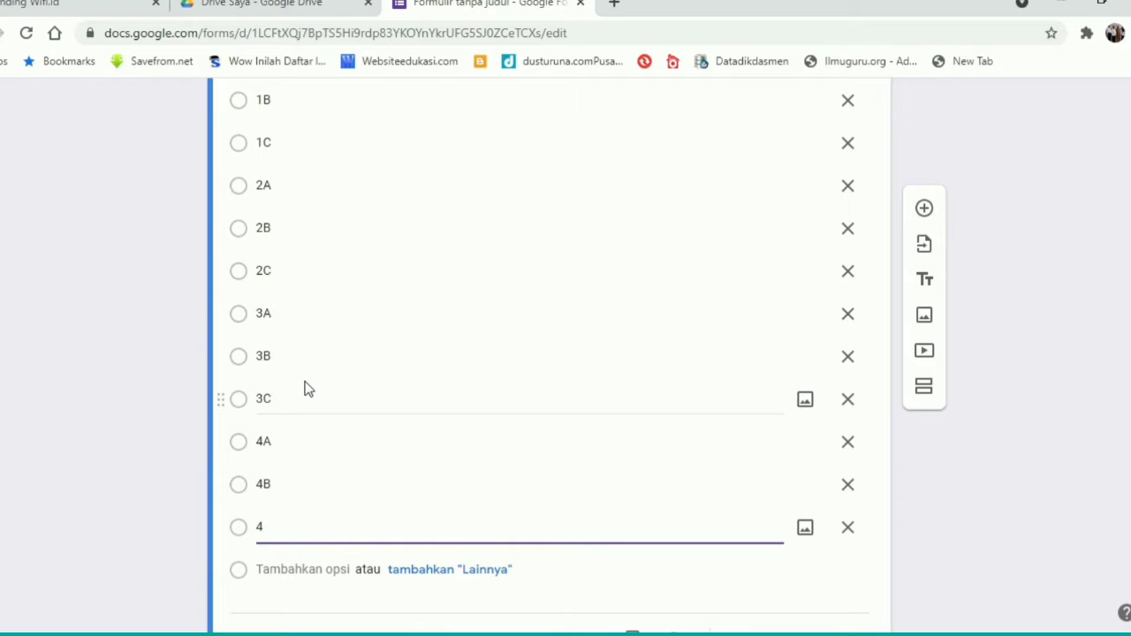
text(C)
Add the options "5A", "5B" and "5C" to the KELAS question below 4C.
key(Return)
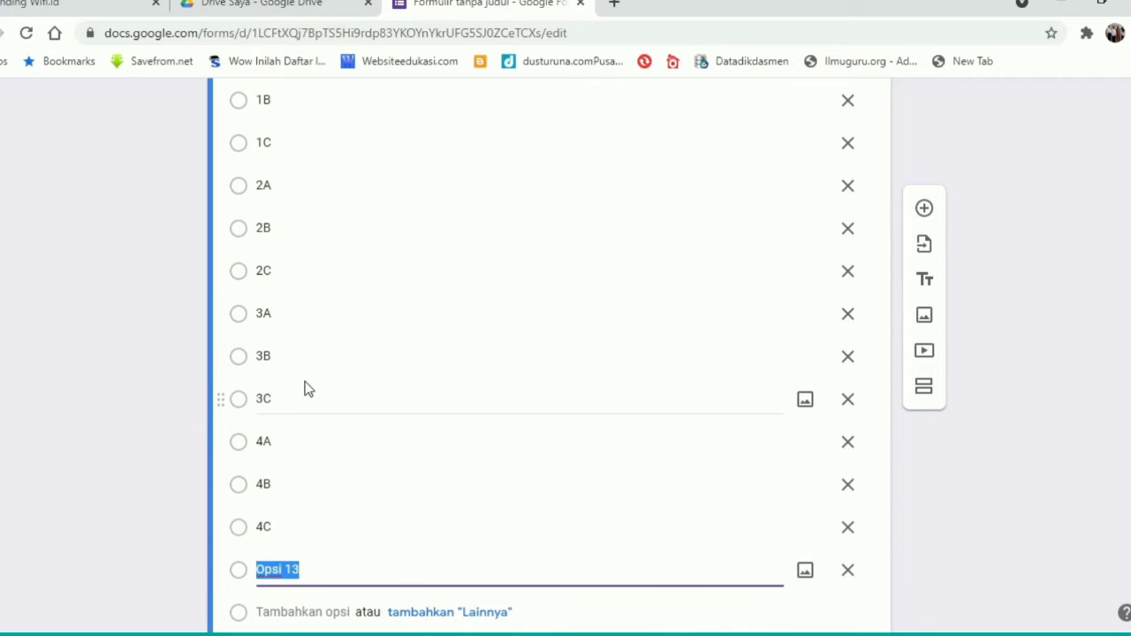
text(5A)
key(Return)
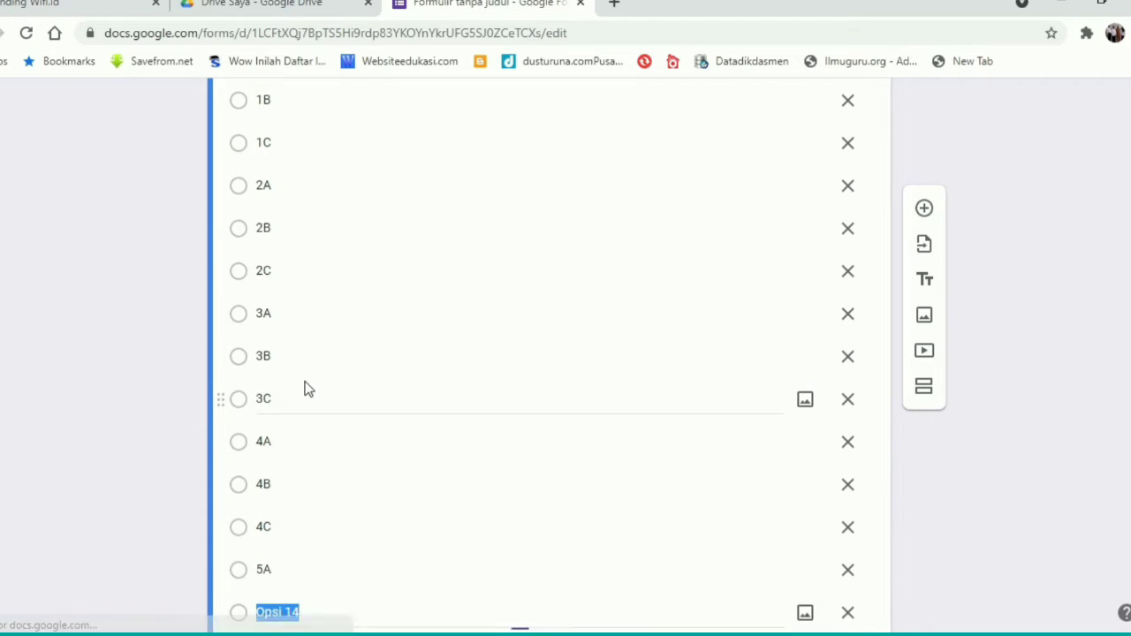
text(5B)
key(Return)
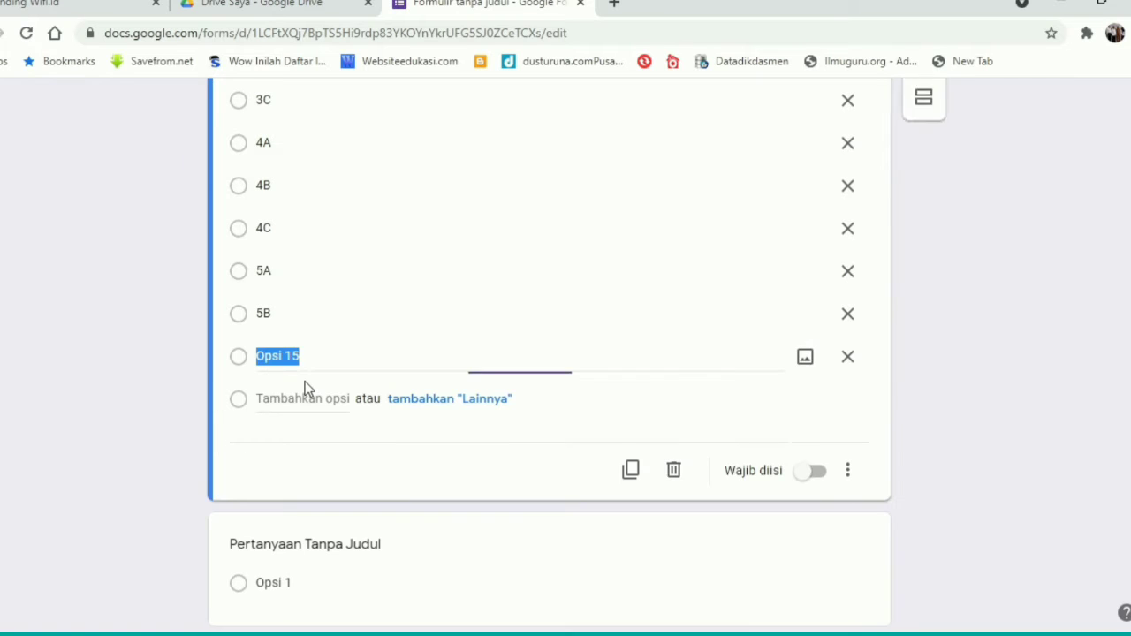
text(5)
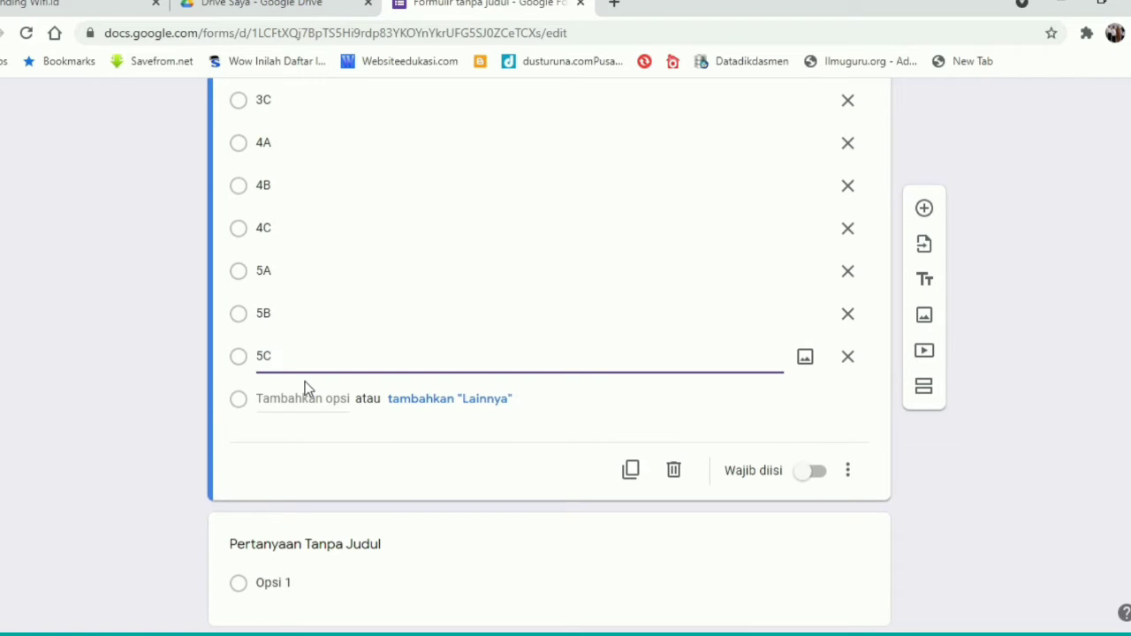
text(C)
Make the KELAS question required by turning on Wajib diisi.
click(827, 478)
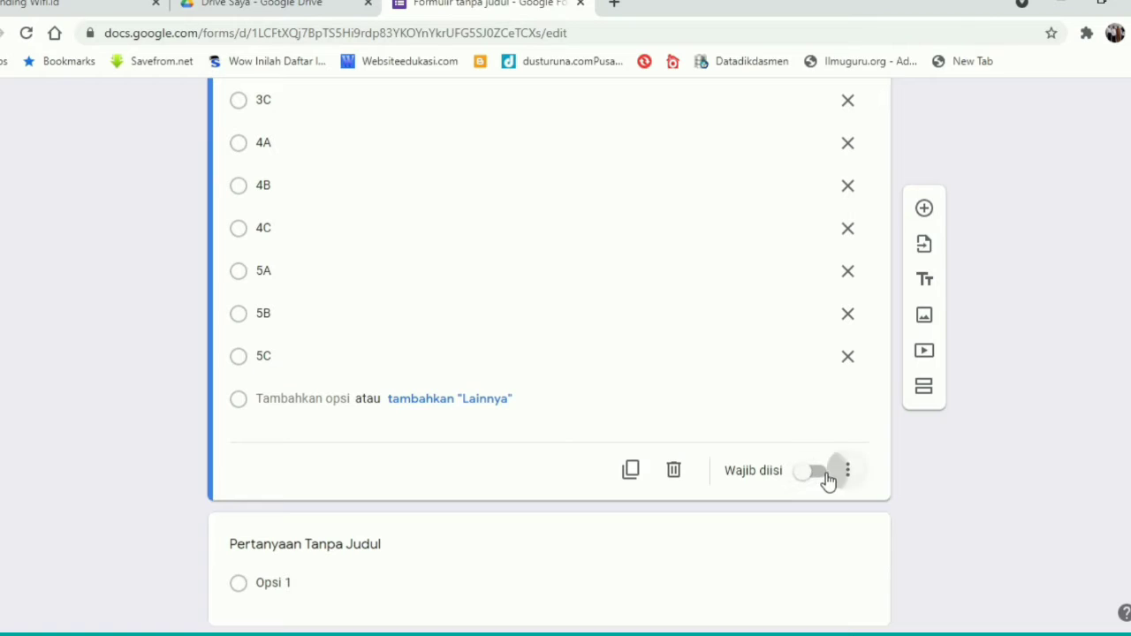
click(823, 480)
click(821, 478)
scroll(787, 395, down, 1)
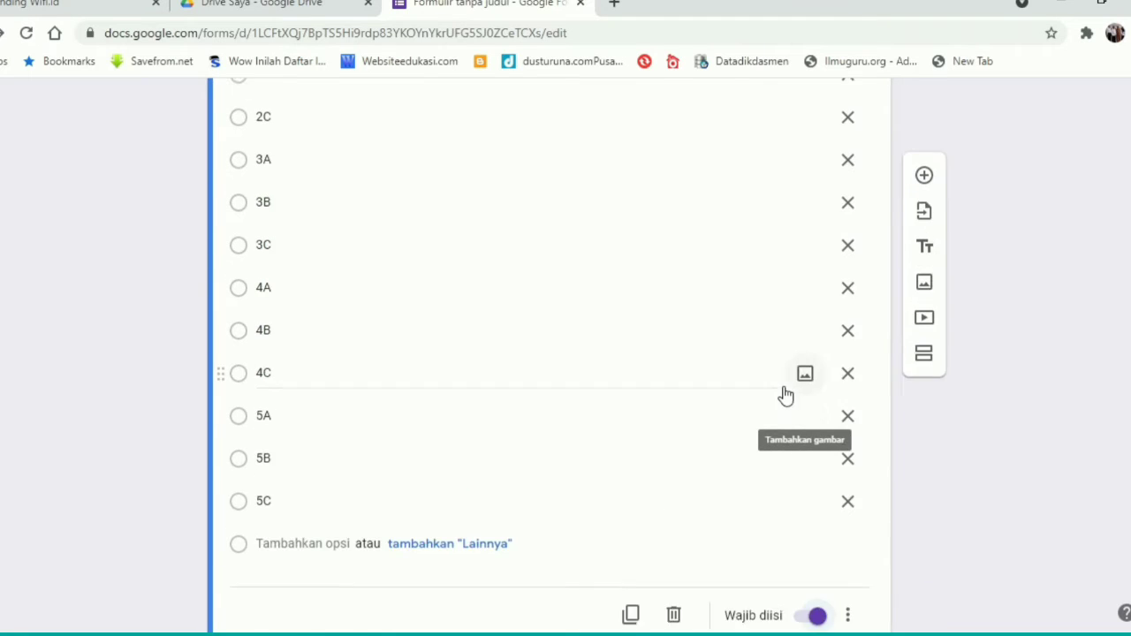
Add a Jawaban singkat question titled "NO PESERTA UJIAN" below the KELAS question.
scroll(787, 395, up, 7)
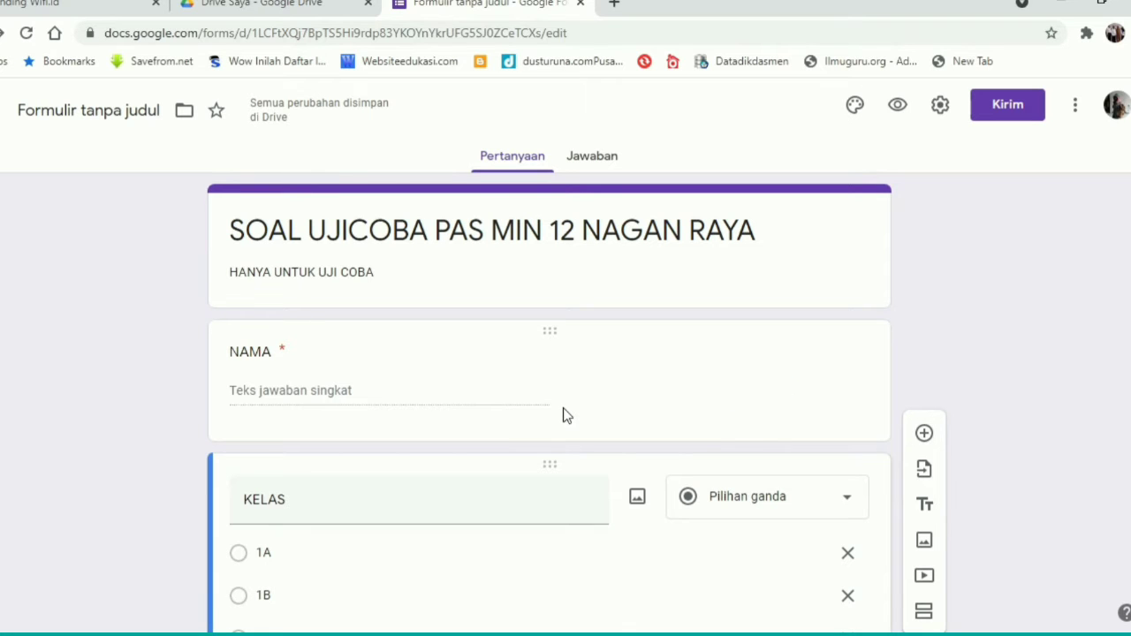
scroll(565, 409, down, 2)
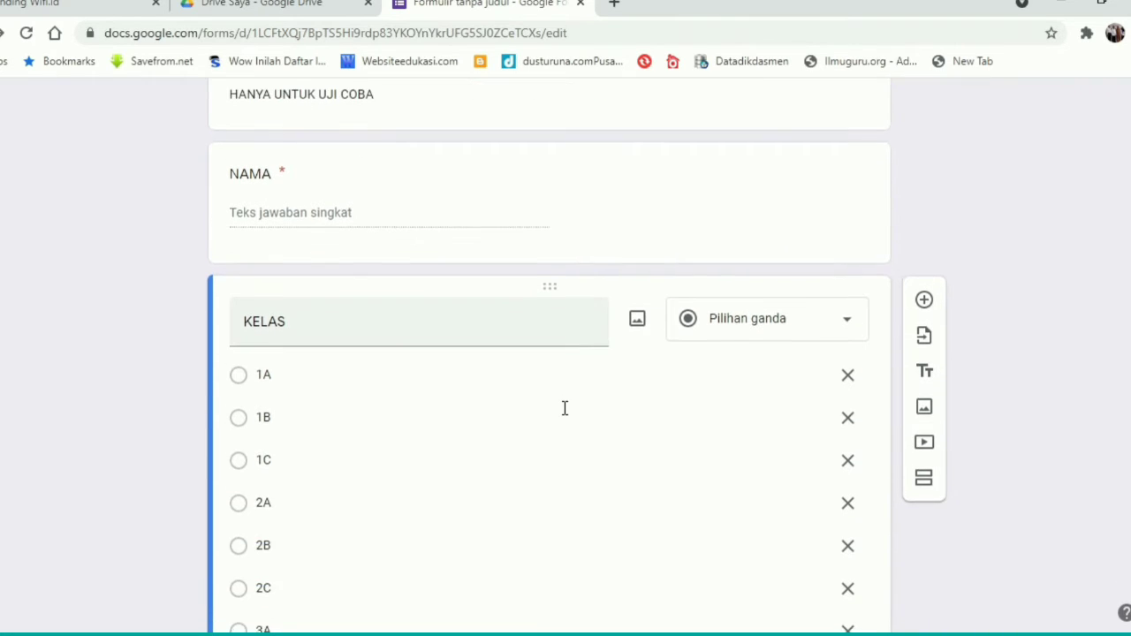
scroll(565, 409, down, 7)
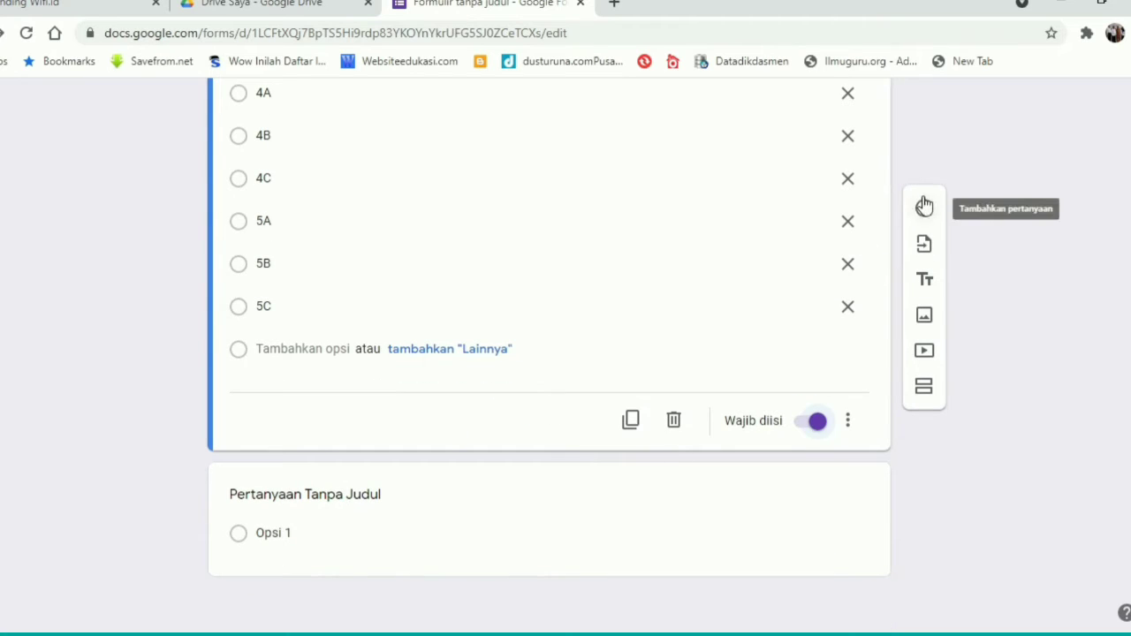
click(925, 205)
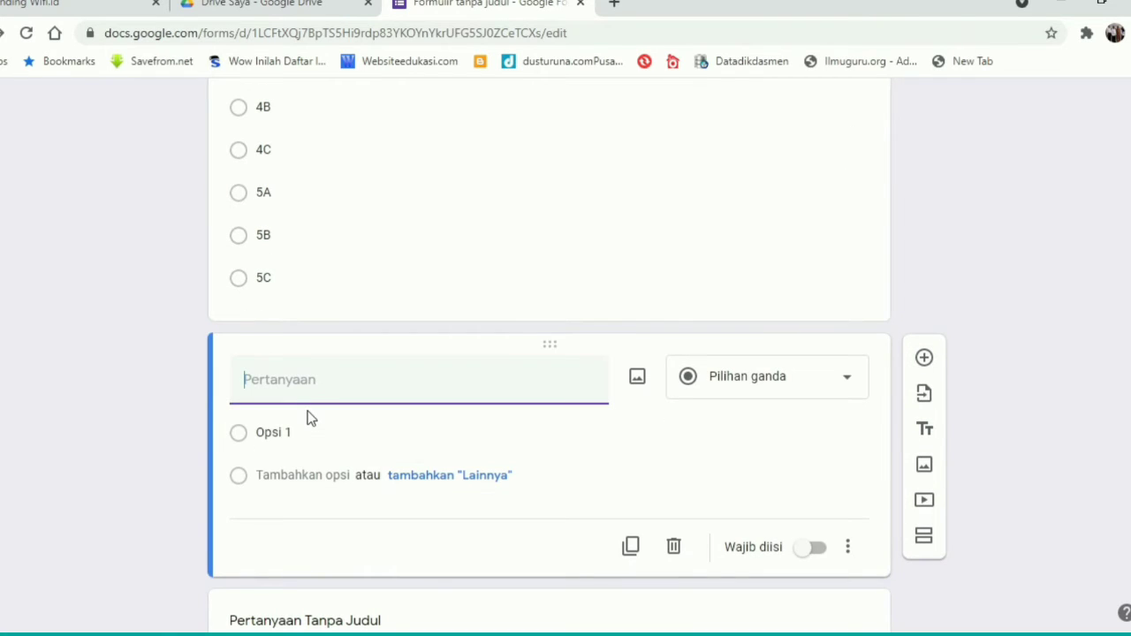
text(NO PESE)
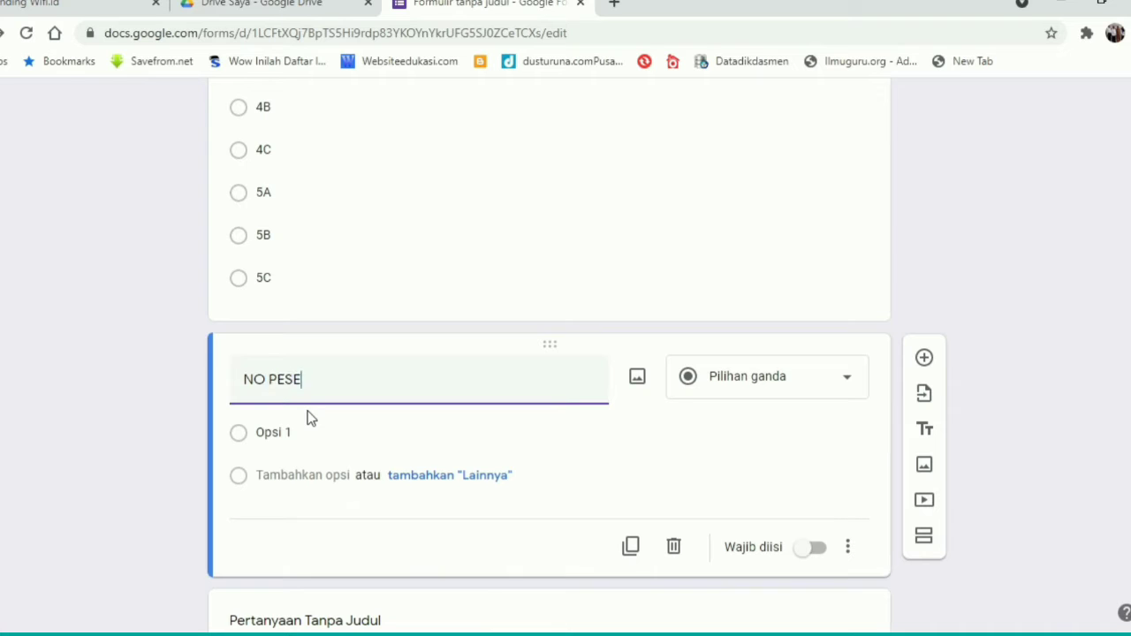
text(RTA UJIAN)
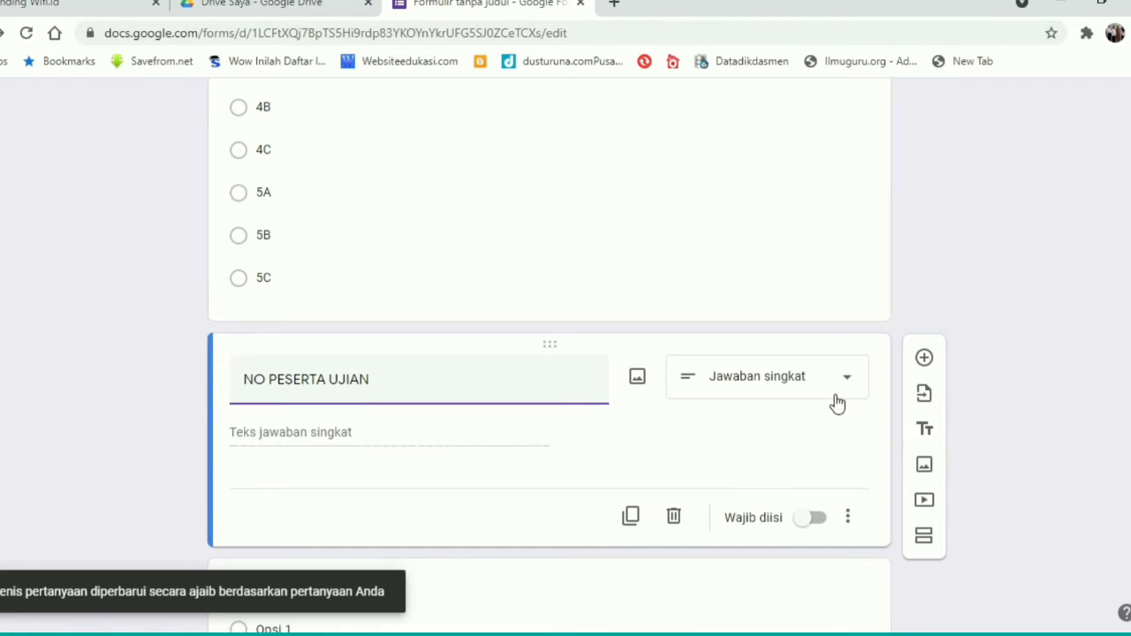
Add a new section to the form directly after the NO PESERTA UJIAN question.
scroll(494, 420, down, 1)
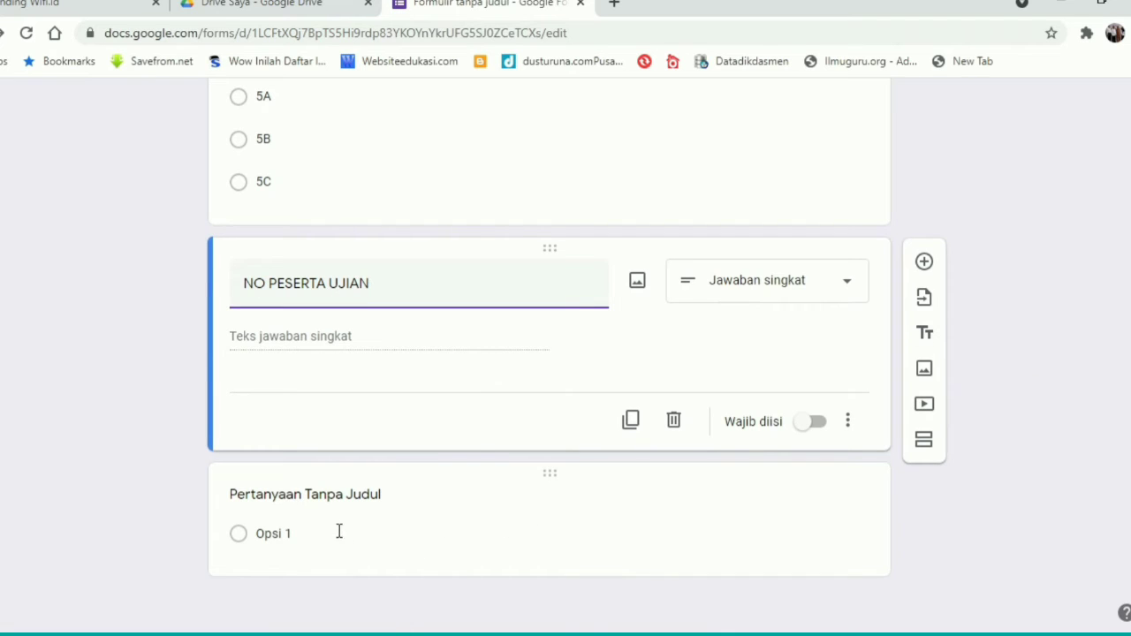
click(926, 445)
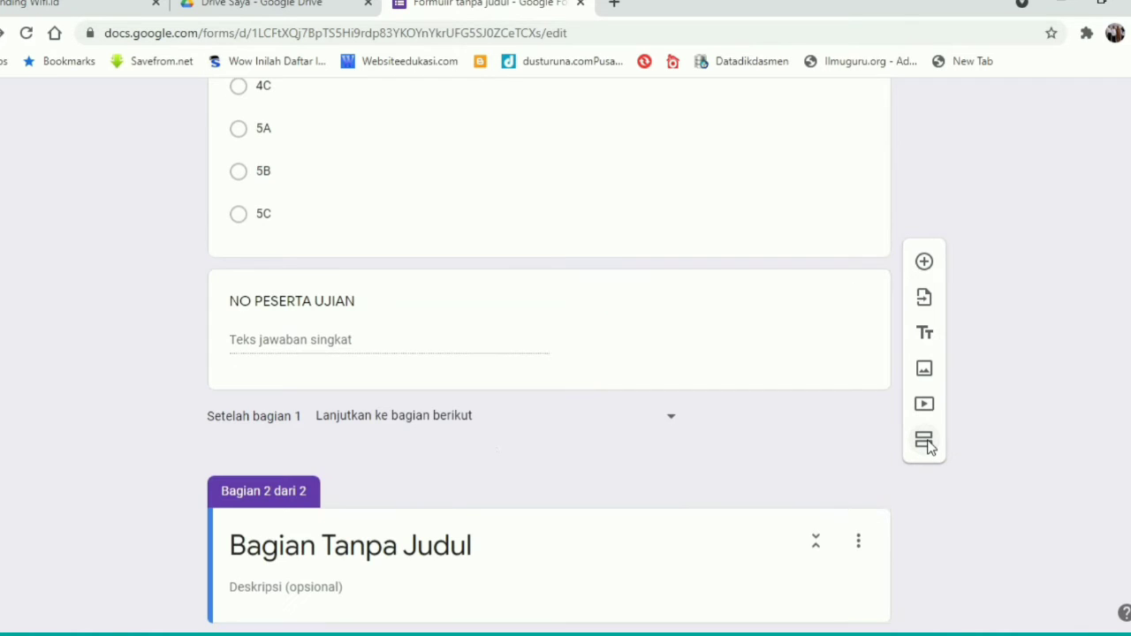
scroll(396, 466, down, 2)
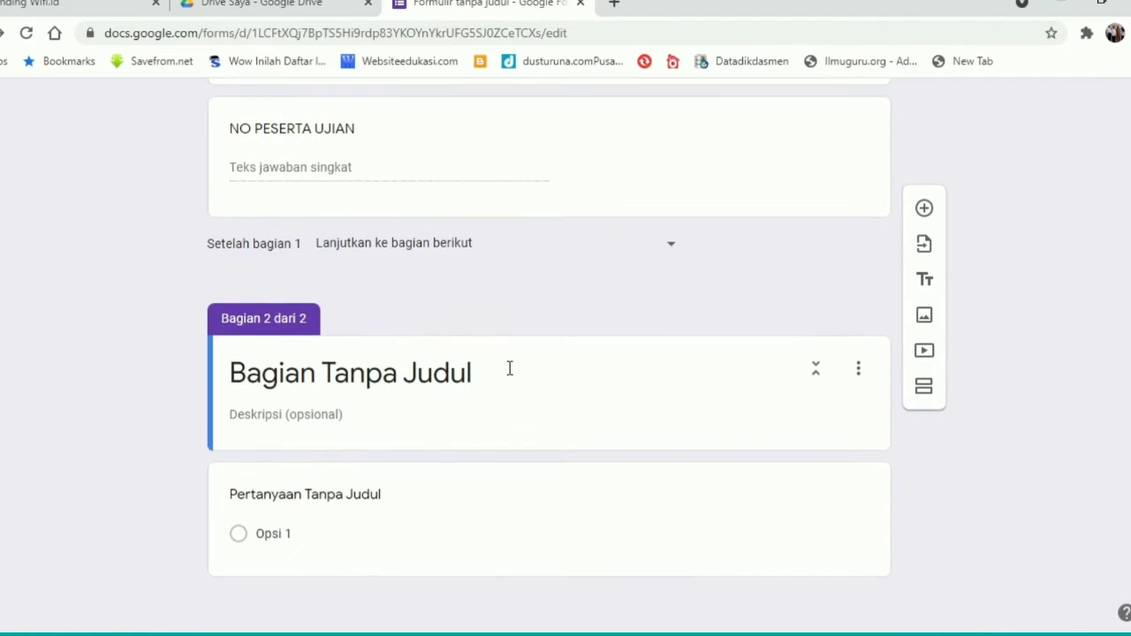
click(501, 369)
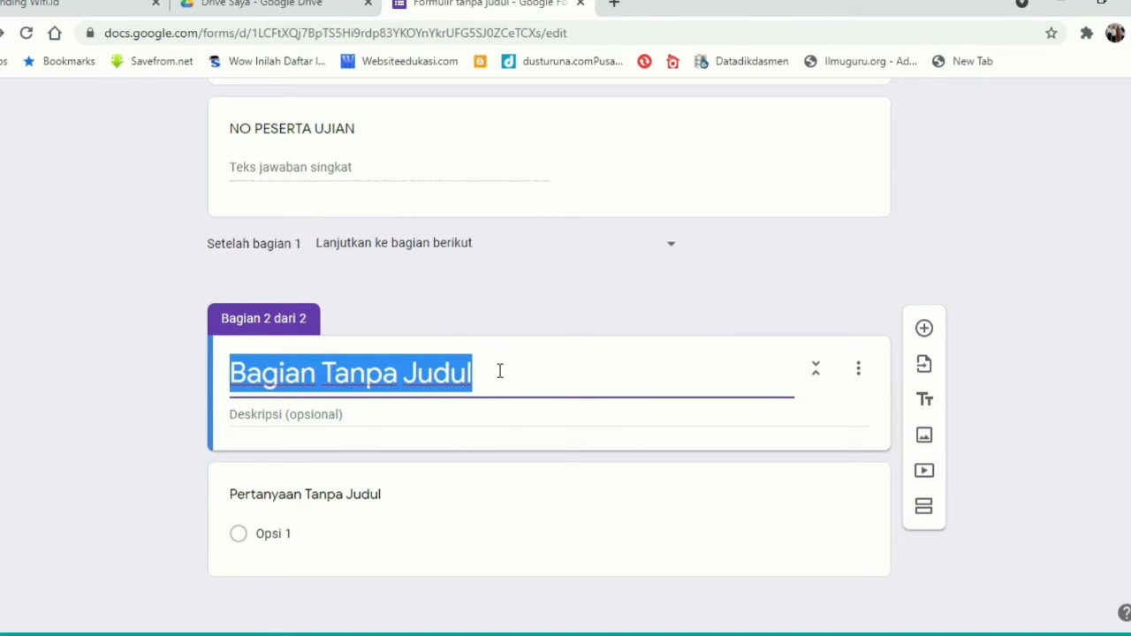
text(PERA)
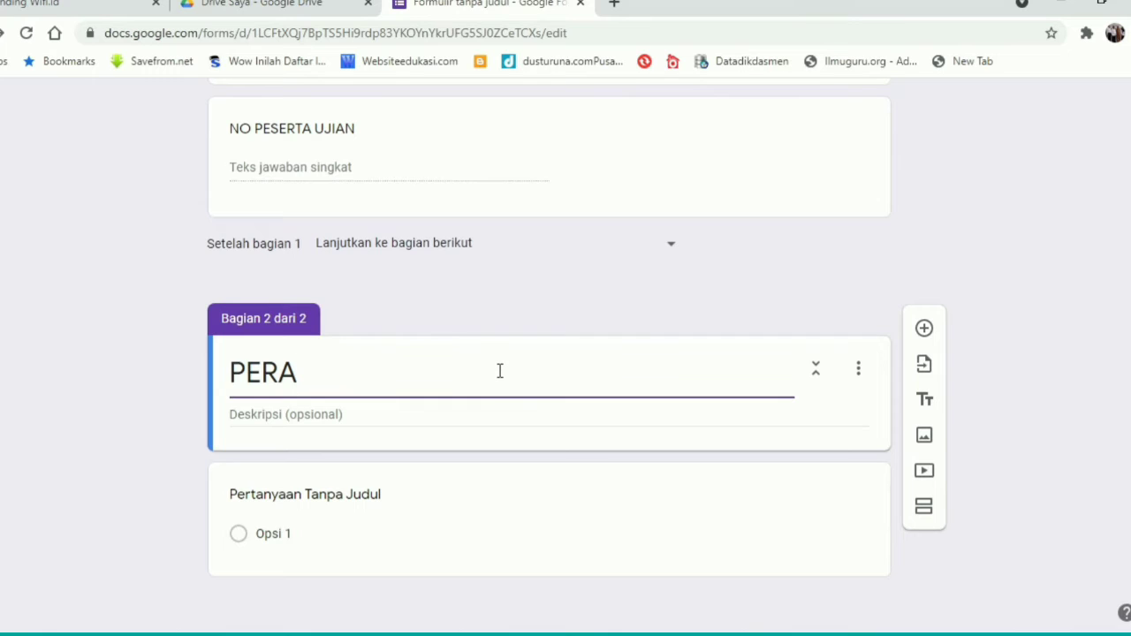
text(TURAN)
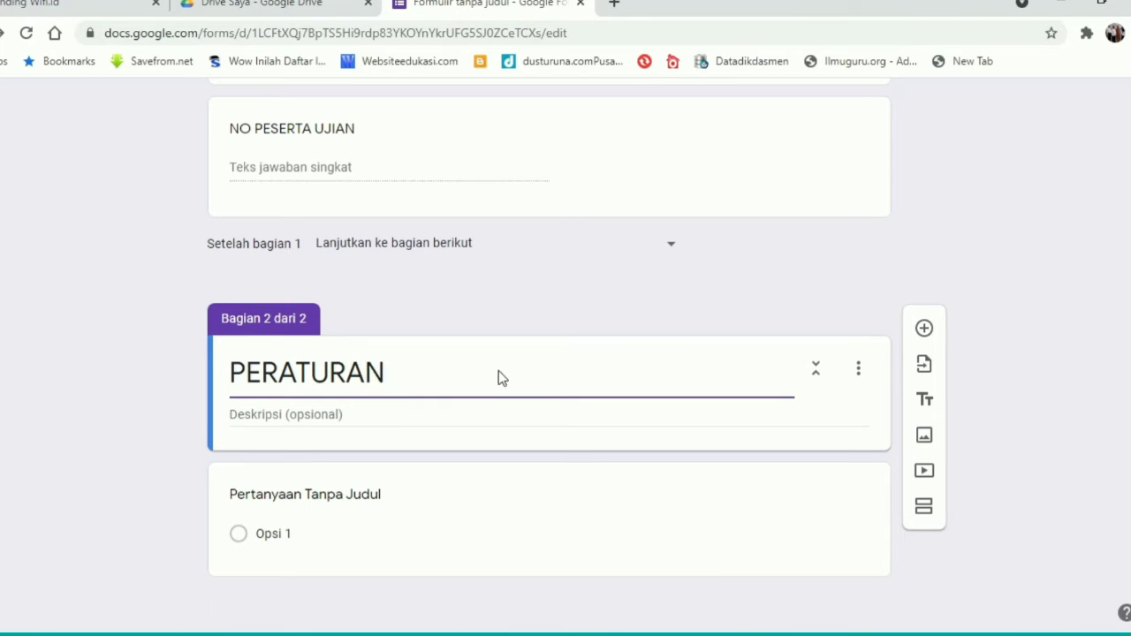
key(ctrl+a)
key(BackSpace)
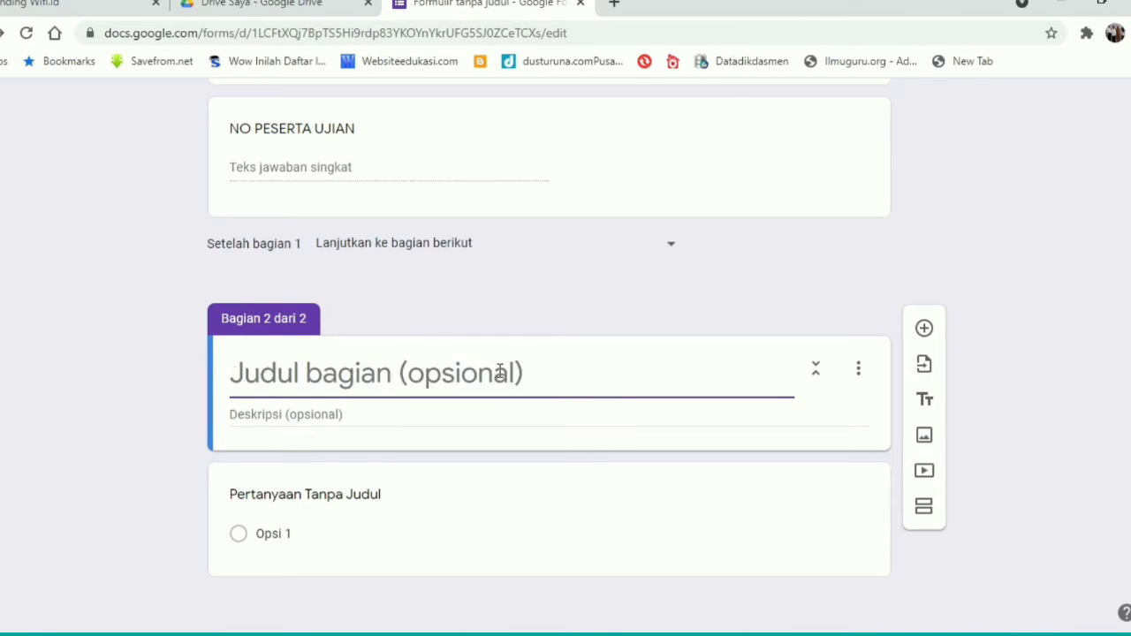
Title the second section "TATATERTIB PENILAIAN AKHIR SEMESTER (PAS)".
text(TATATERTIB)
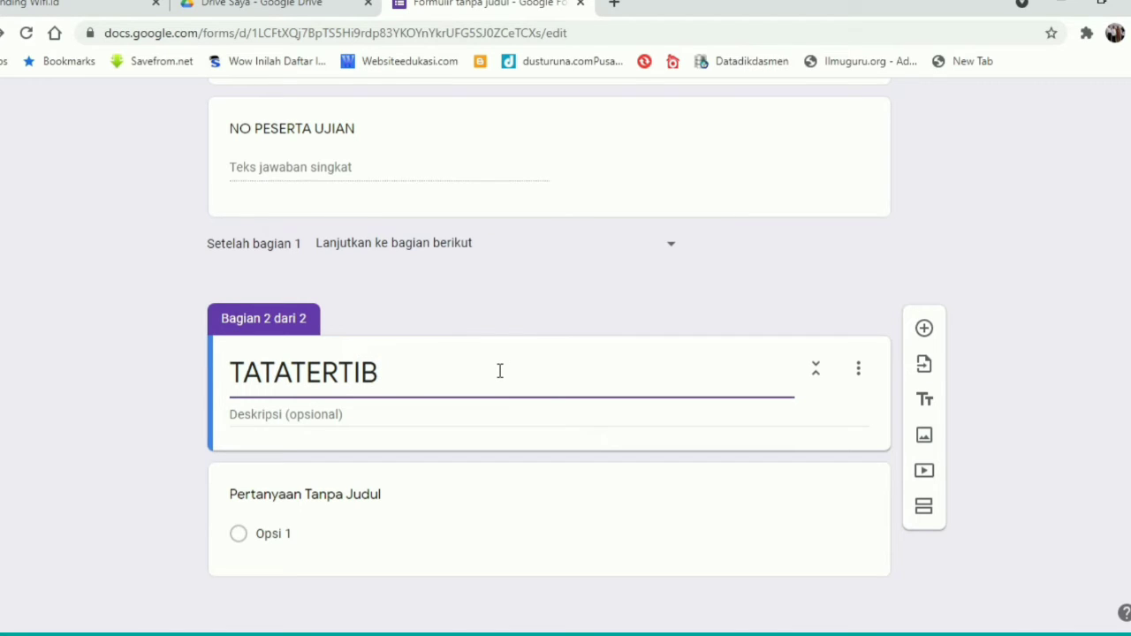
text( UJI)
key(BackSpace)
key(BackSpace)
key(BackSpace)
text(PAS)
click(389, 373)
text(PENILAI)
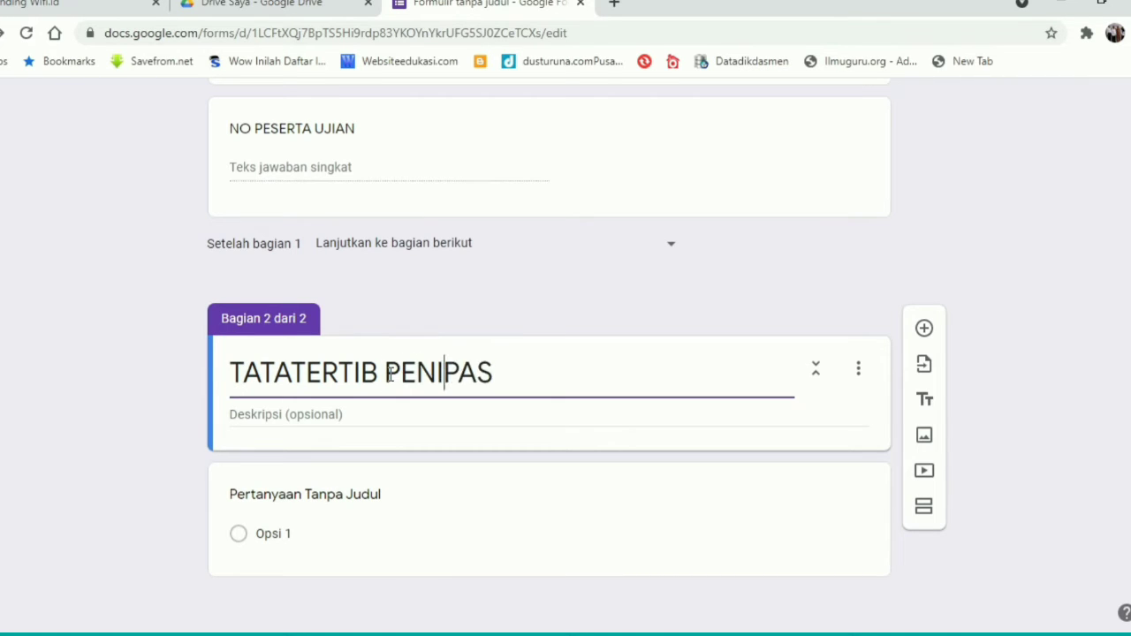
text(AN AKHIR)
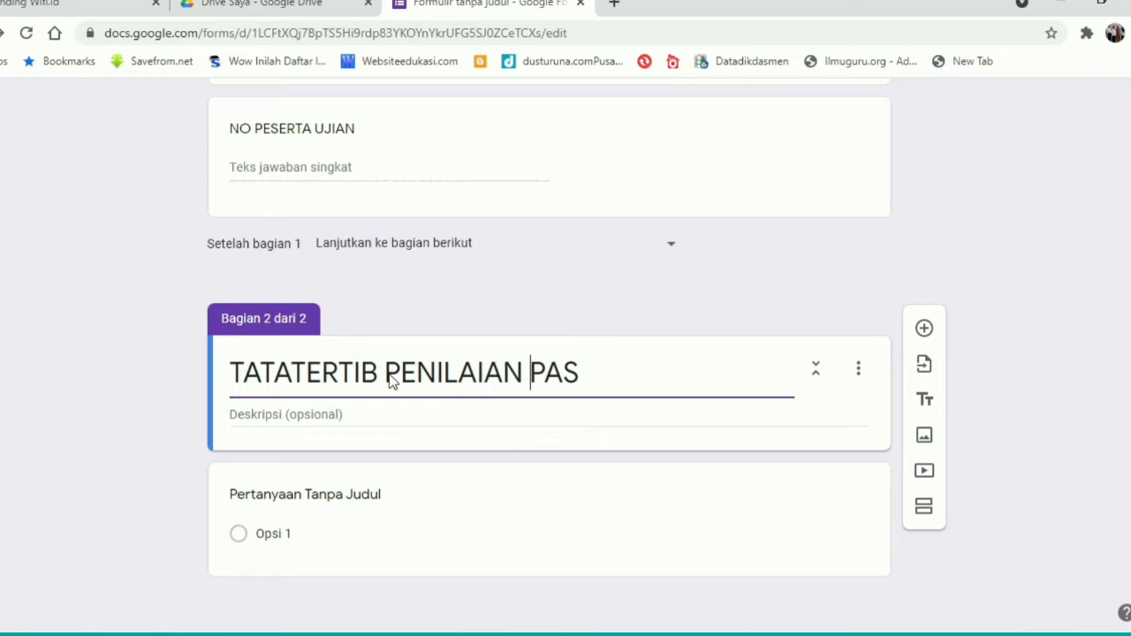
text( SEMES)
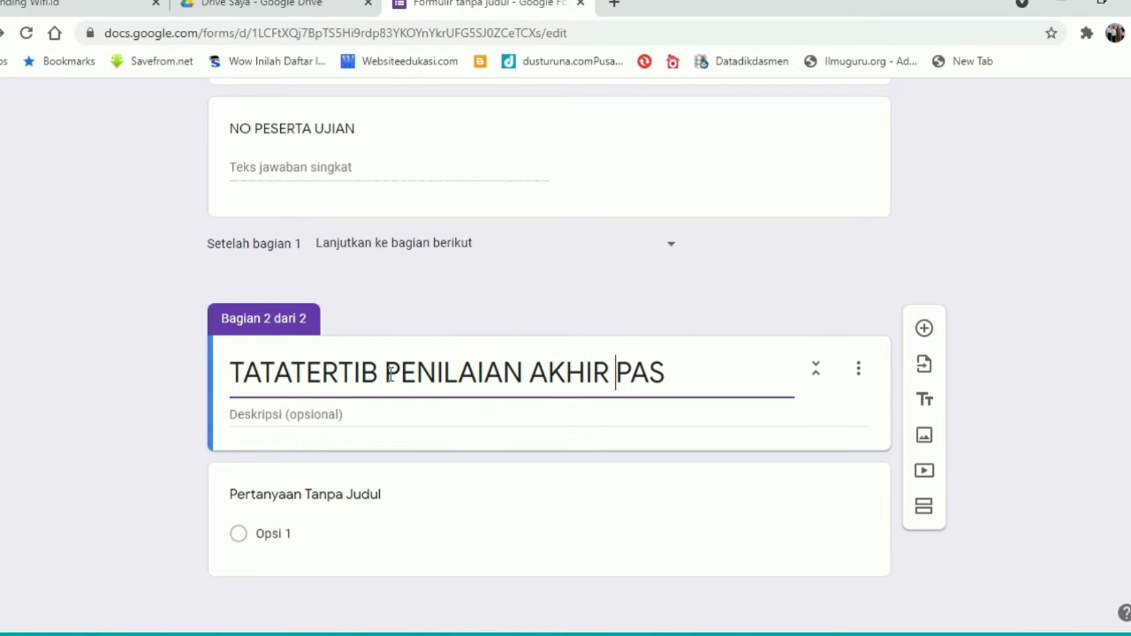
text(TER )
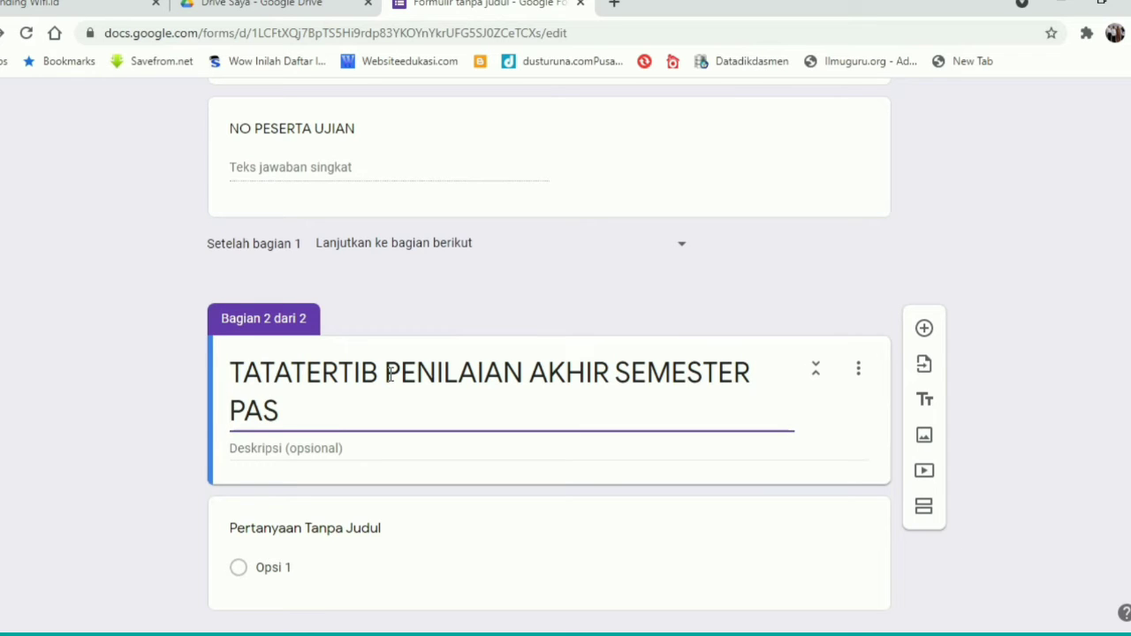
text(()
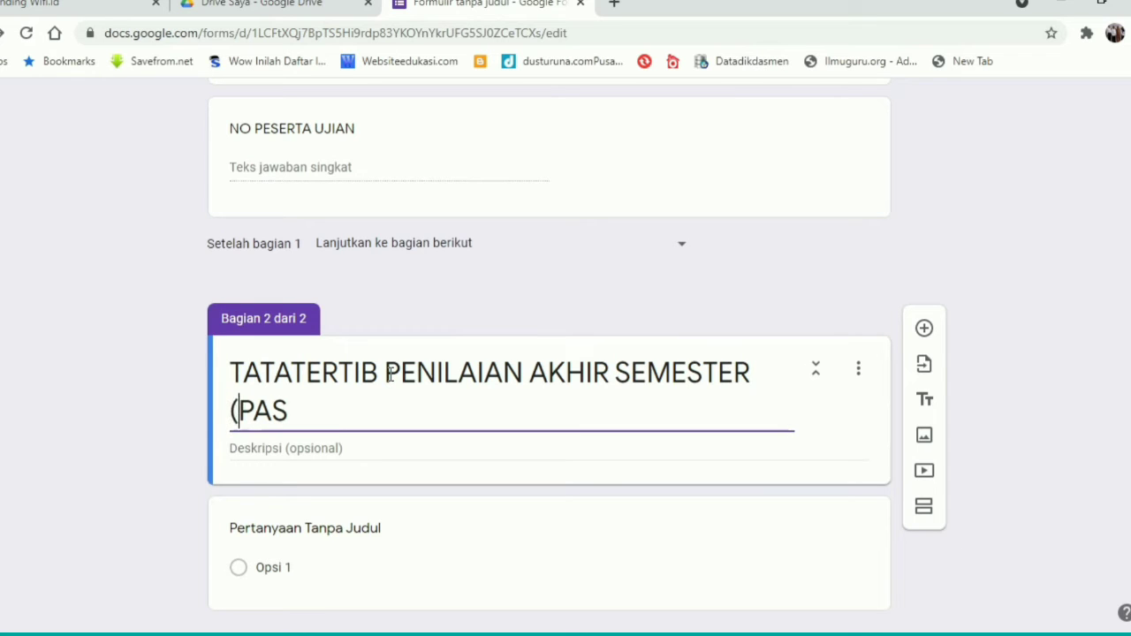
click(298, 406)
text())
Begin section 2's description with the rules "1. berdoalah sebelum memulai ujian" and "2. bacalah setiap soal dengan teliti".
scroll(282, 453, down, 1)
click(259, 415)
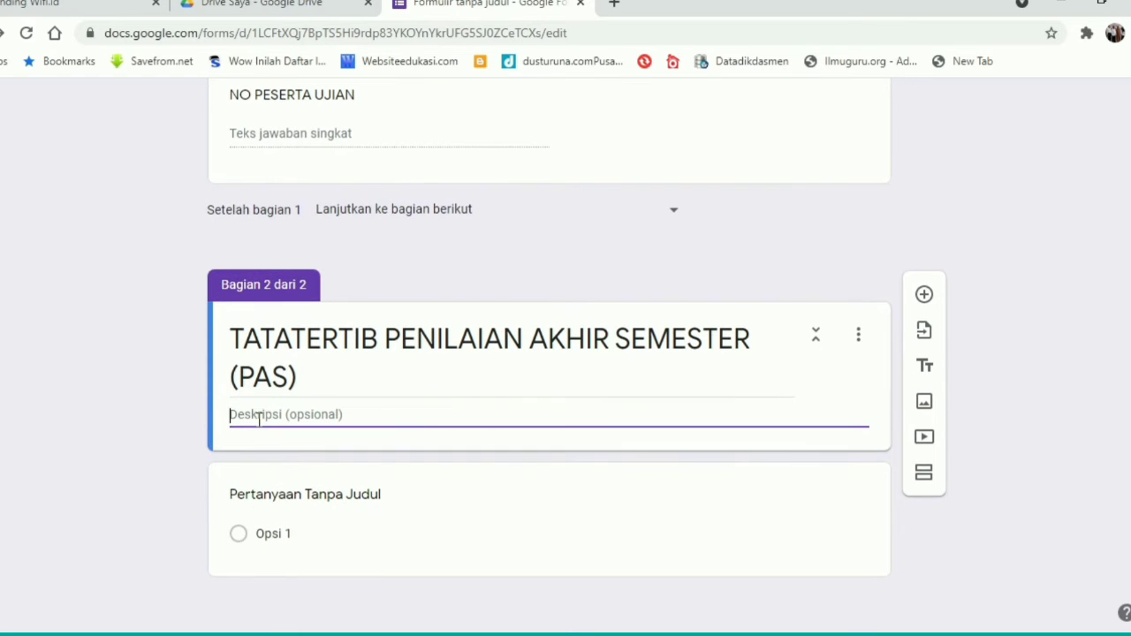
text(1)
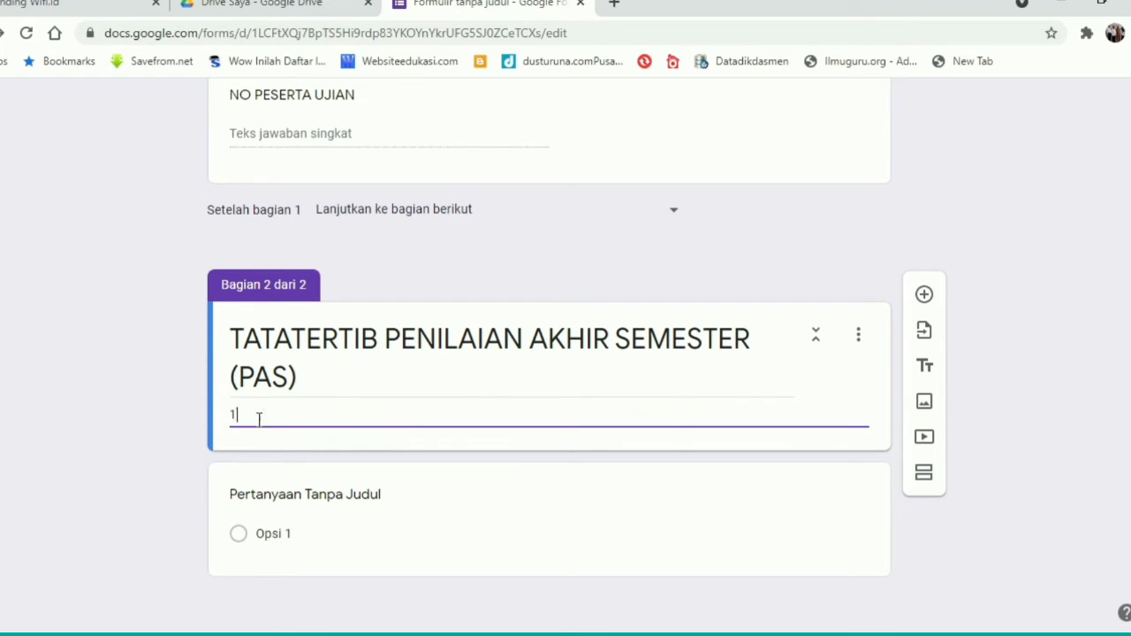
text(. BERDOA)
key(BackSpace)
key(BackSpace)
key(BackSpace)
key(BackSpace)
key(BackSpace)
key(BackSpace)
text(ERDOA)
key(BackSpace)
key(BackSpace)
key(BackSpace)
key(BackSpace)
text(erdoalah sebelum)
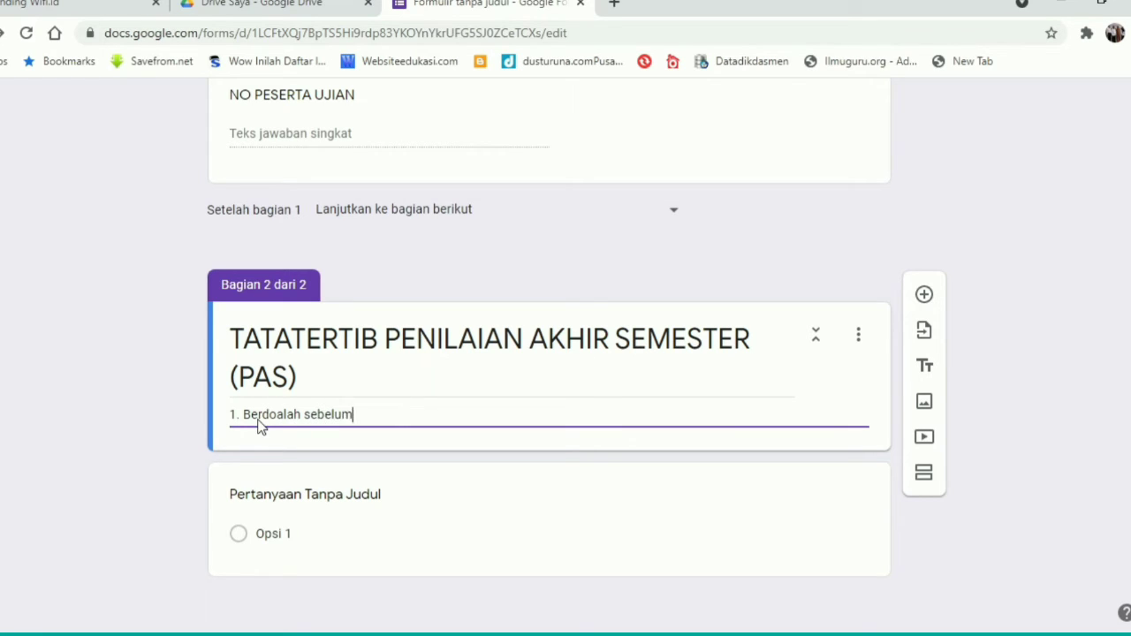
text( memulai u)
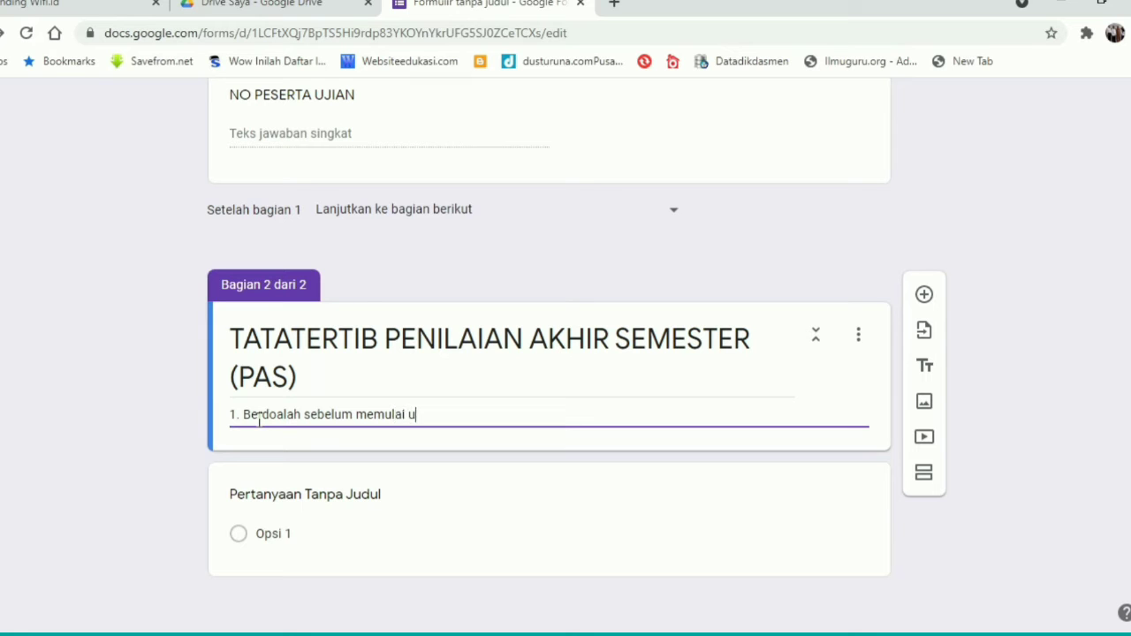
text(jian)
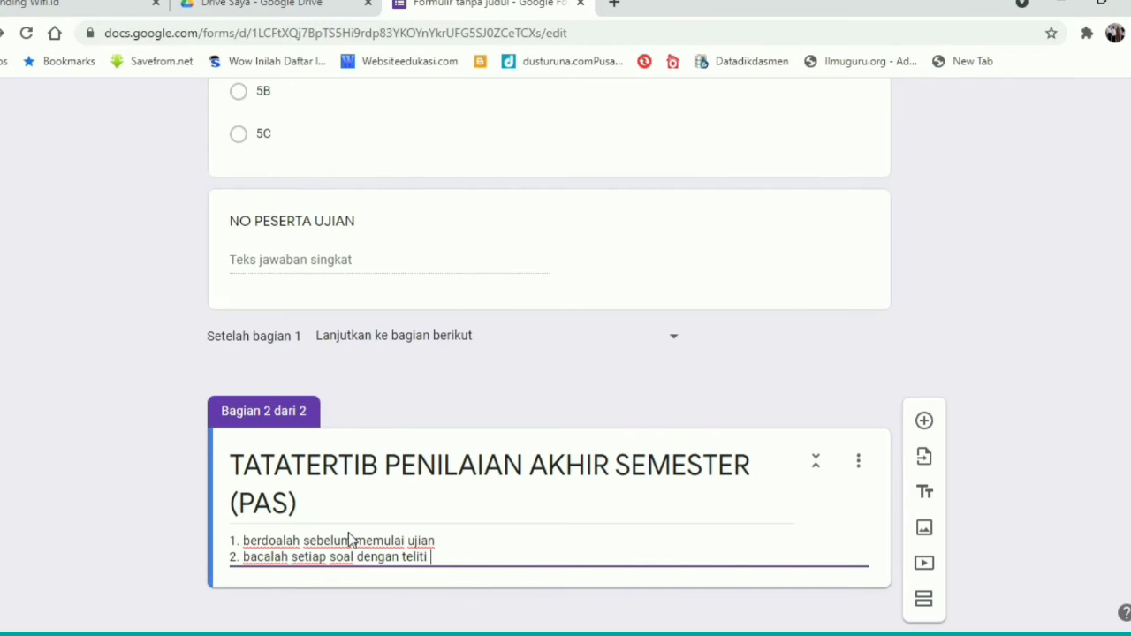
Add the lines "3. tidak boleh mencontek", "4.............." and "5. peraturan selanjutanya" to section 2's description.
key(Return)
text(3. )
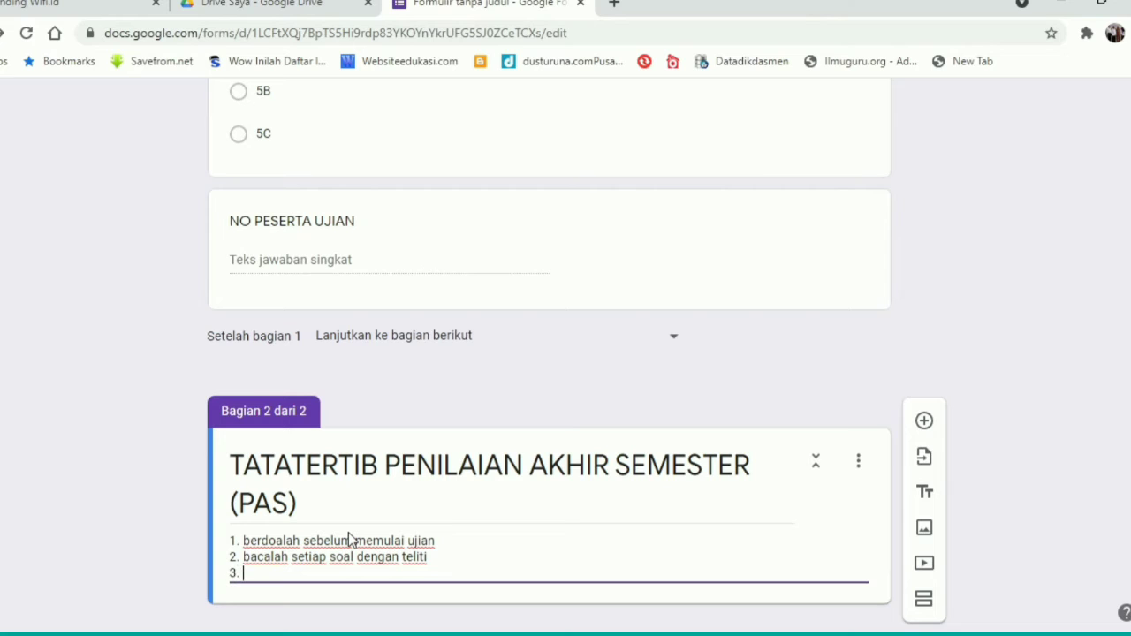
text(tidak boleh )
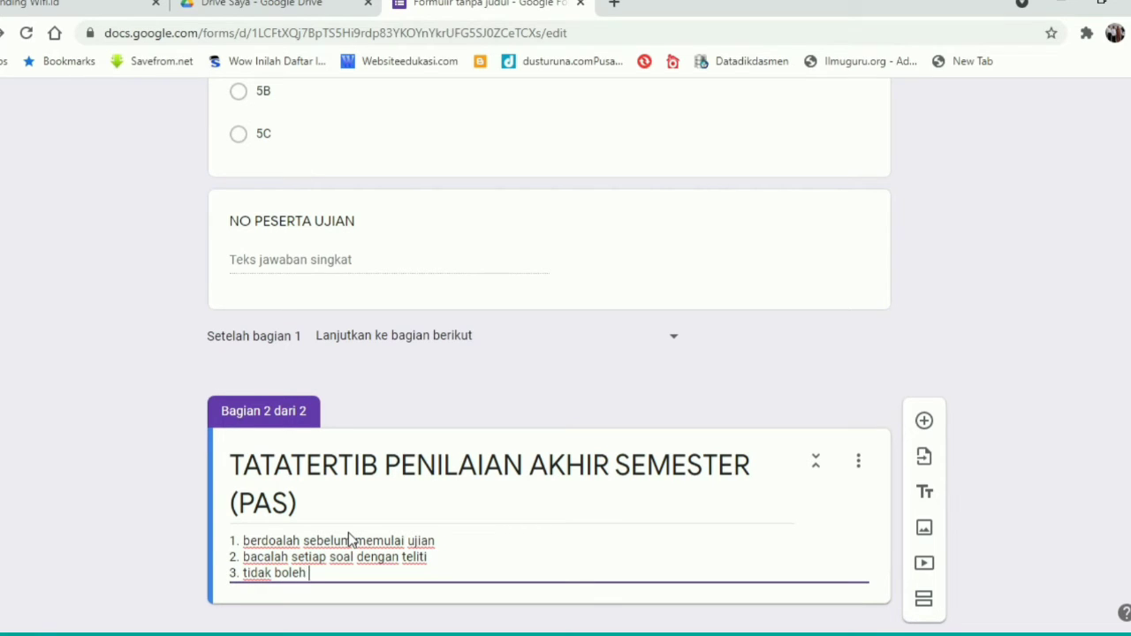
text(mencontek)
key(Return)
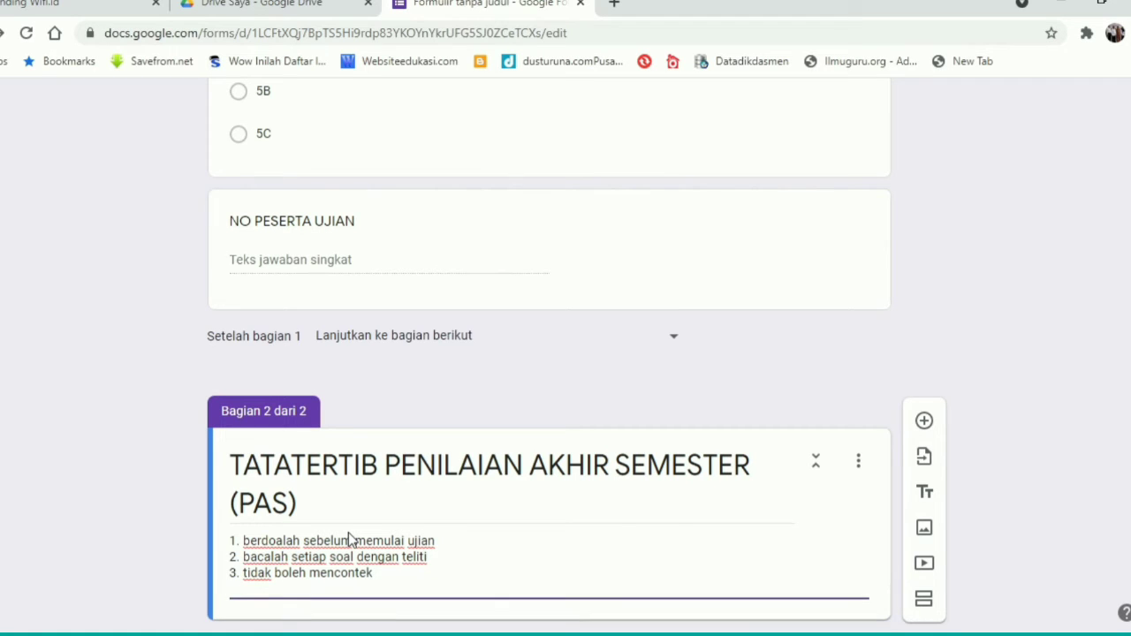
text(4...............)
key(Return)
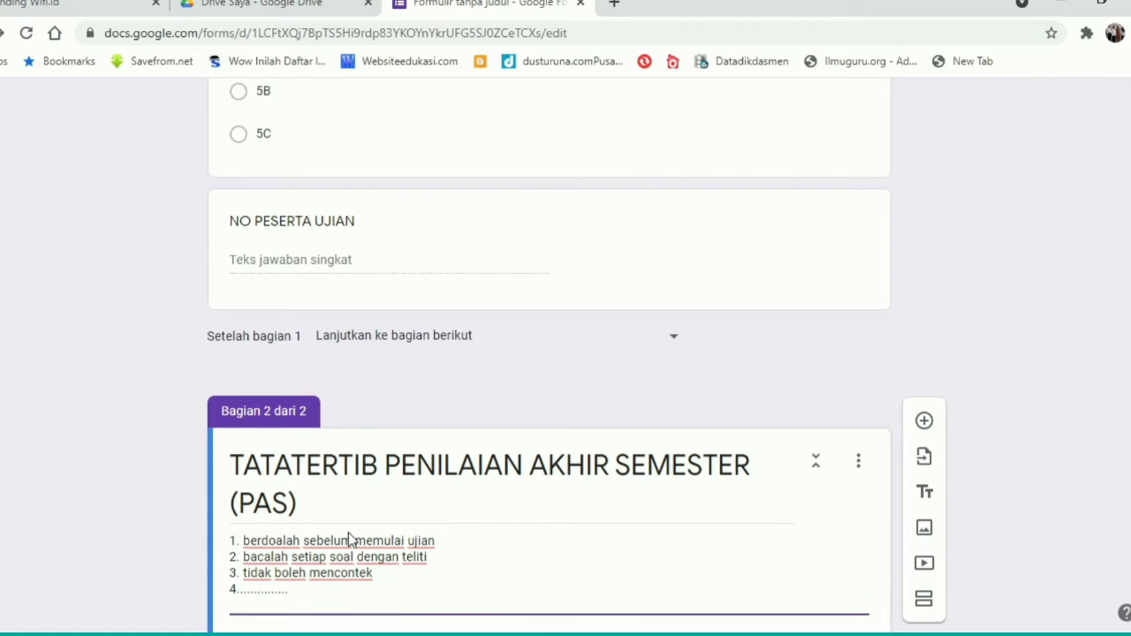
text(5. peraturan se)
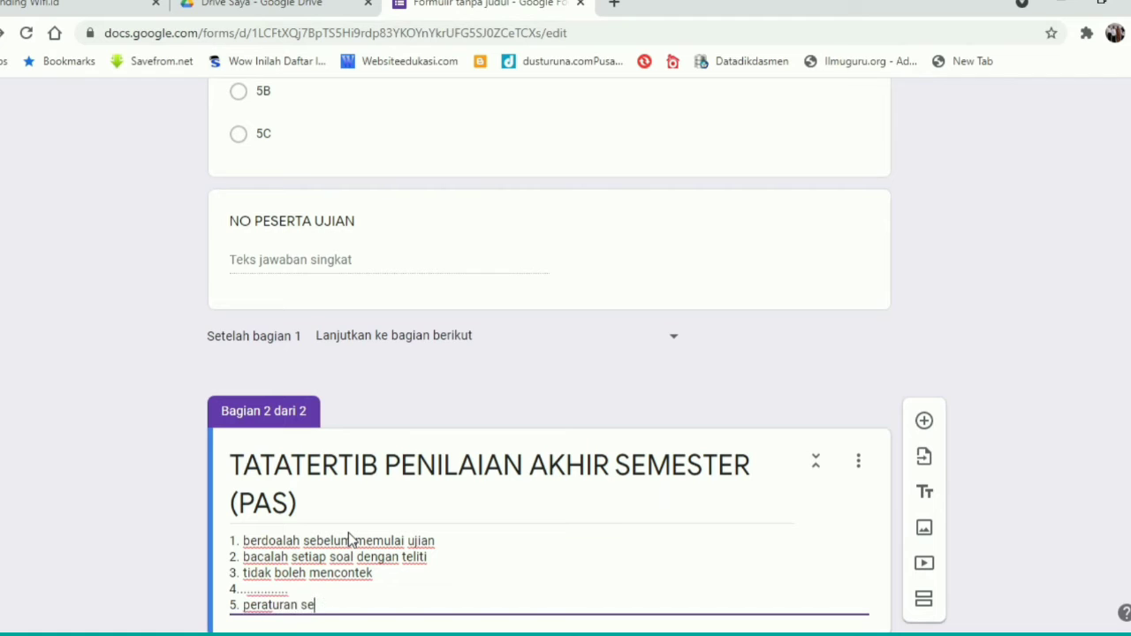
text(lanjutanya)
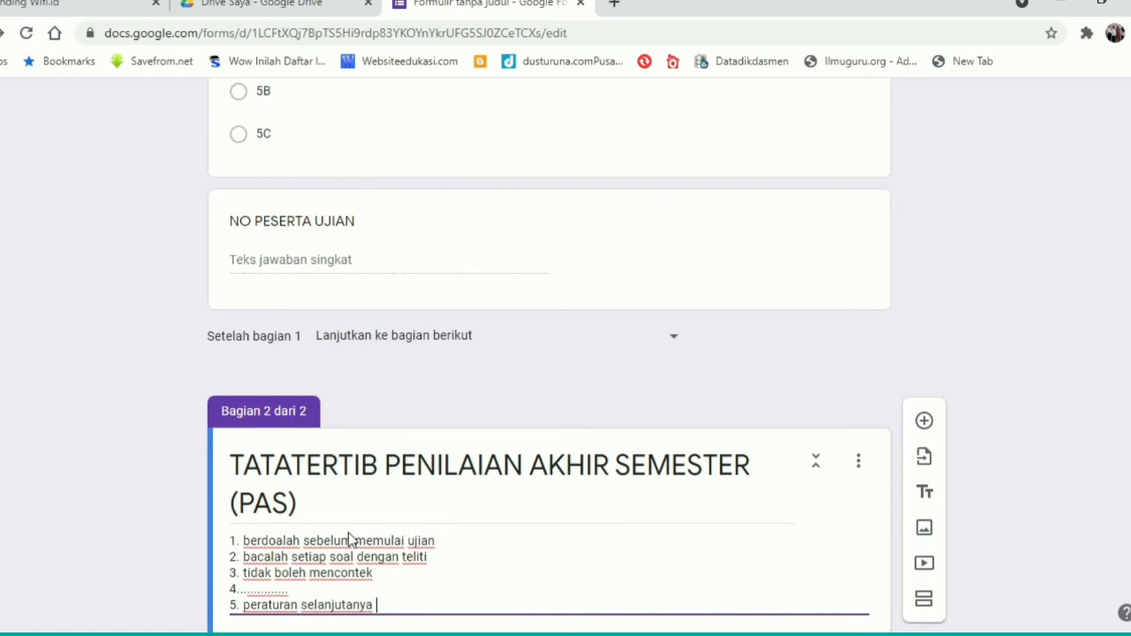
Add a third section after the exam rules and title it "Soal Ujian Uji Coba".
scroll(619, 477, down, 1)
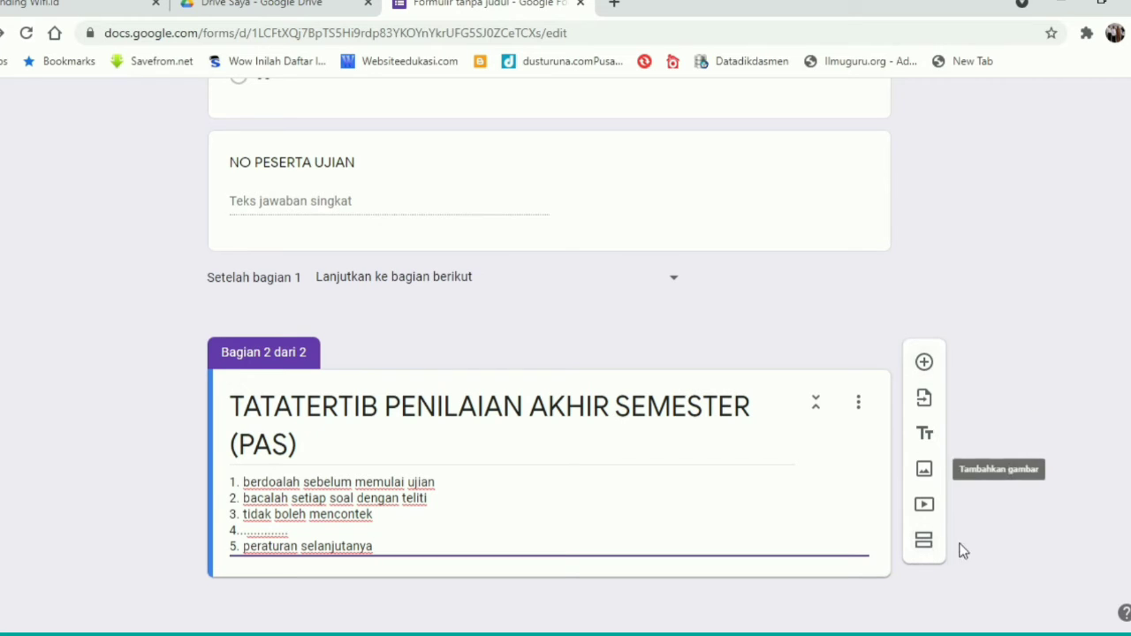
click(924, 542)
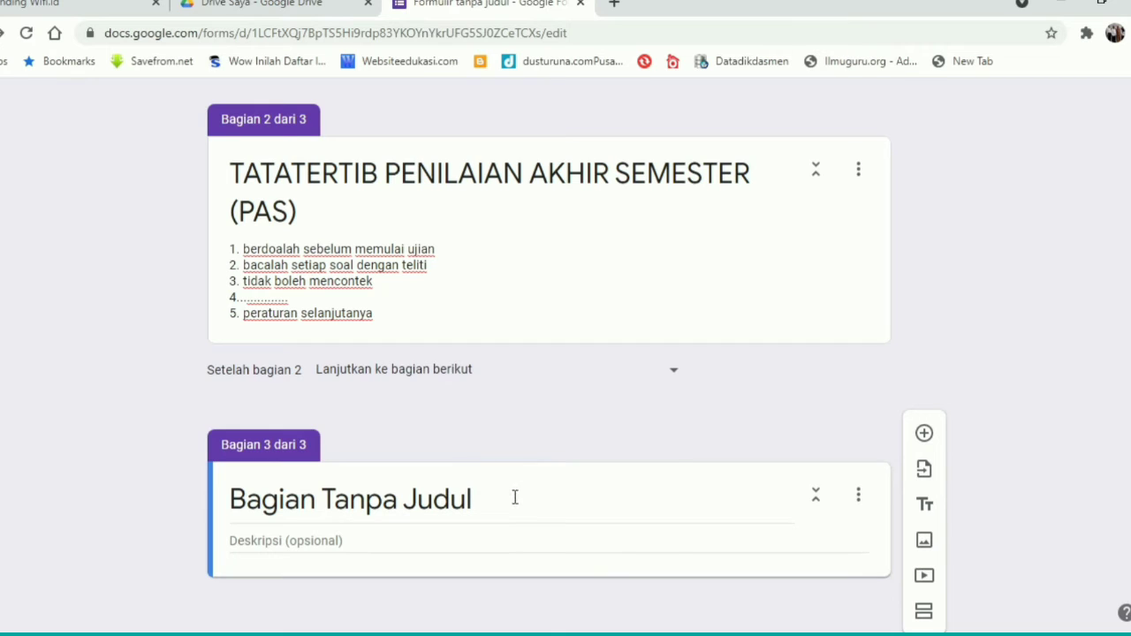
click(528, 501)
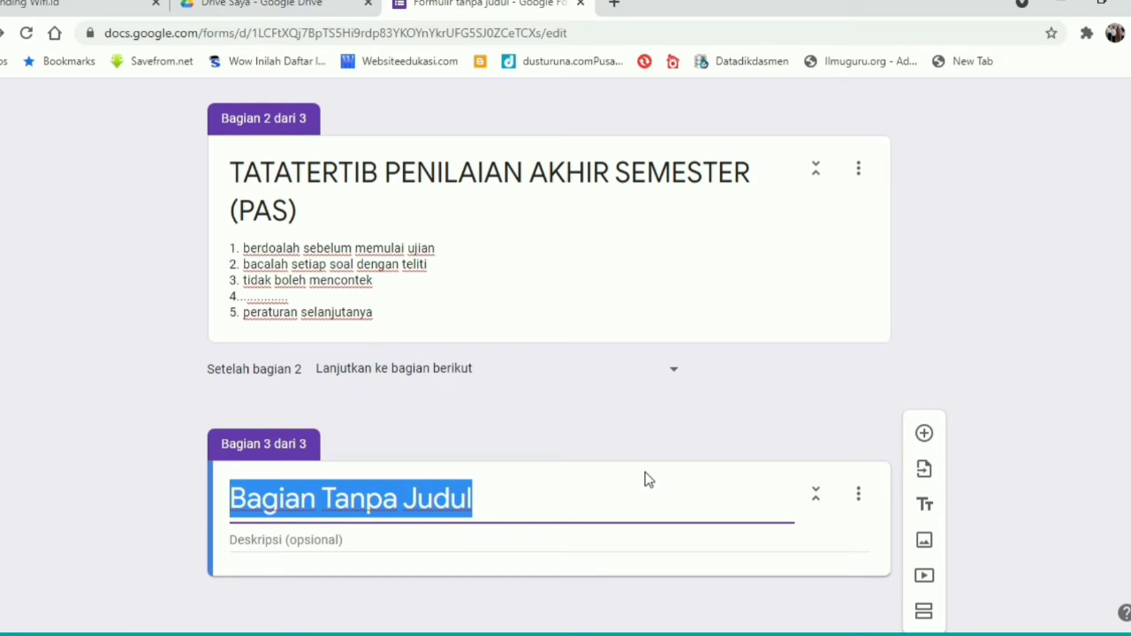
text(soal)
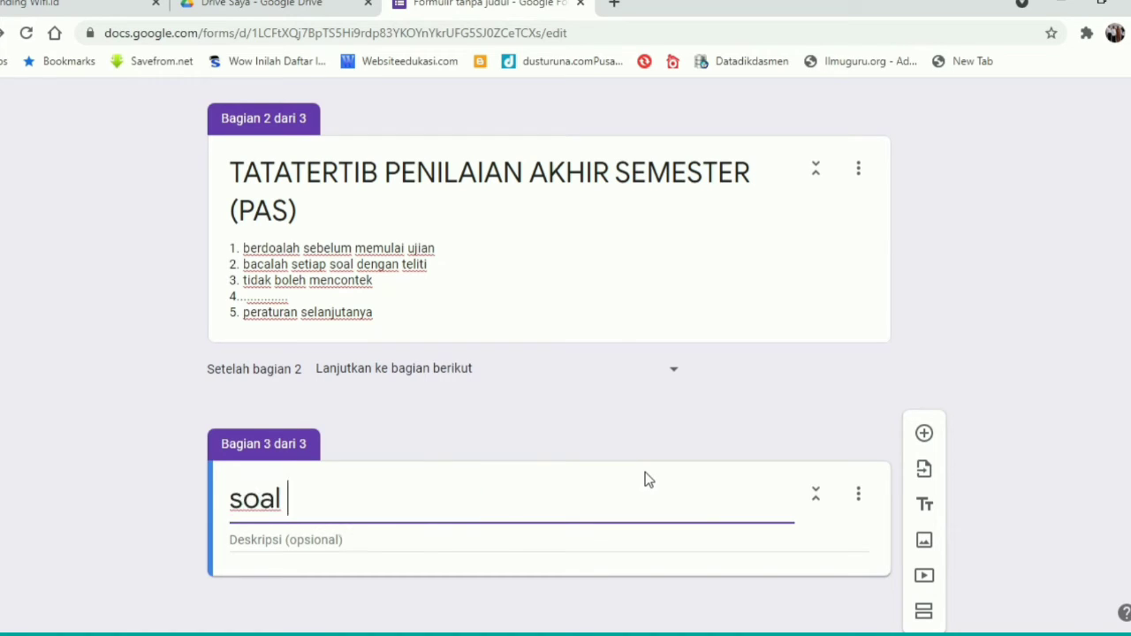
key(BackSpace)
key(BackSpace)
key(BackSpace)
key(BackSpace)
text(So)
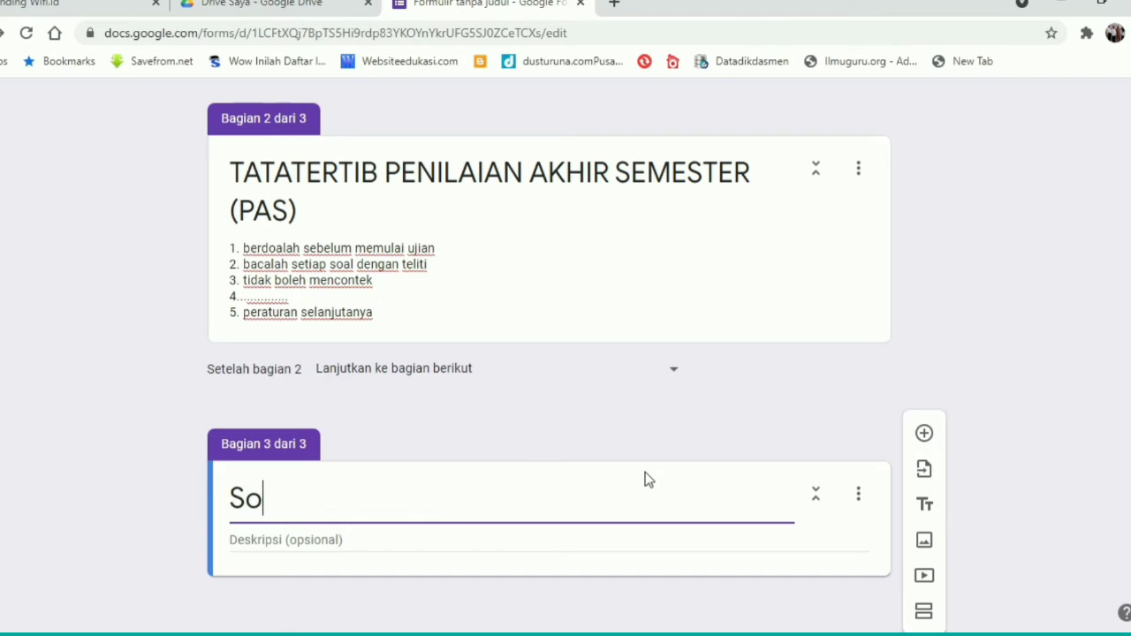
text(al UJian)
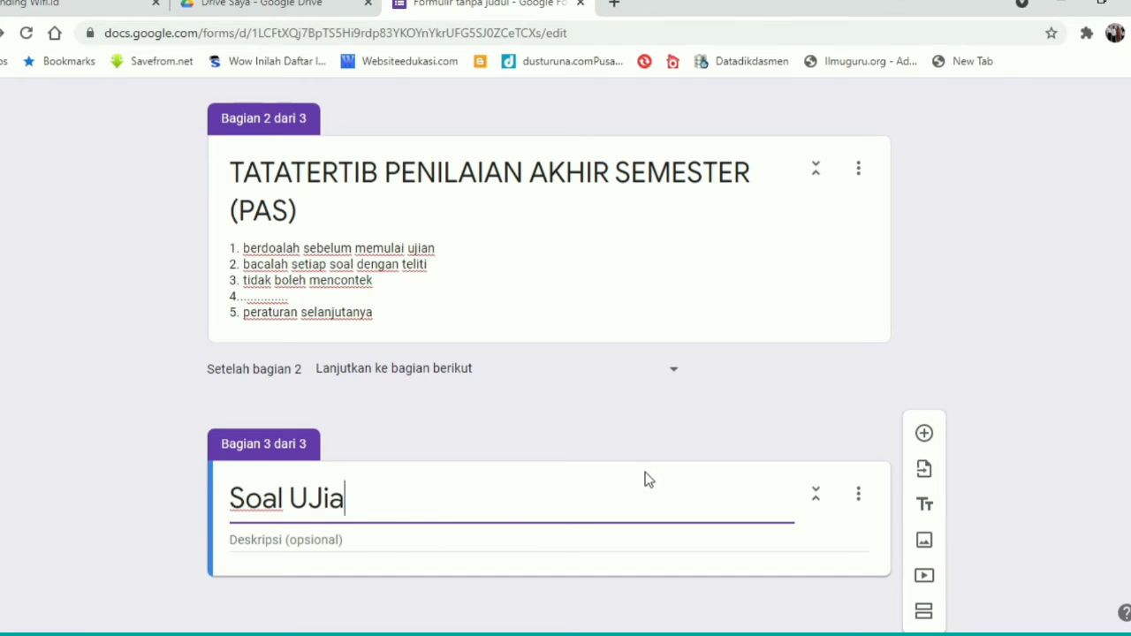
key(BackSpace)
key(BackSpace)
key(BackSpace)
key(BackSpace)
key(BackSpace)
text(jian)
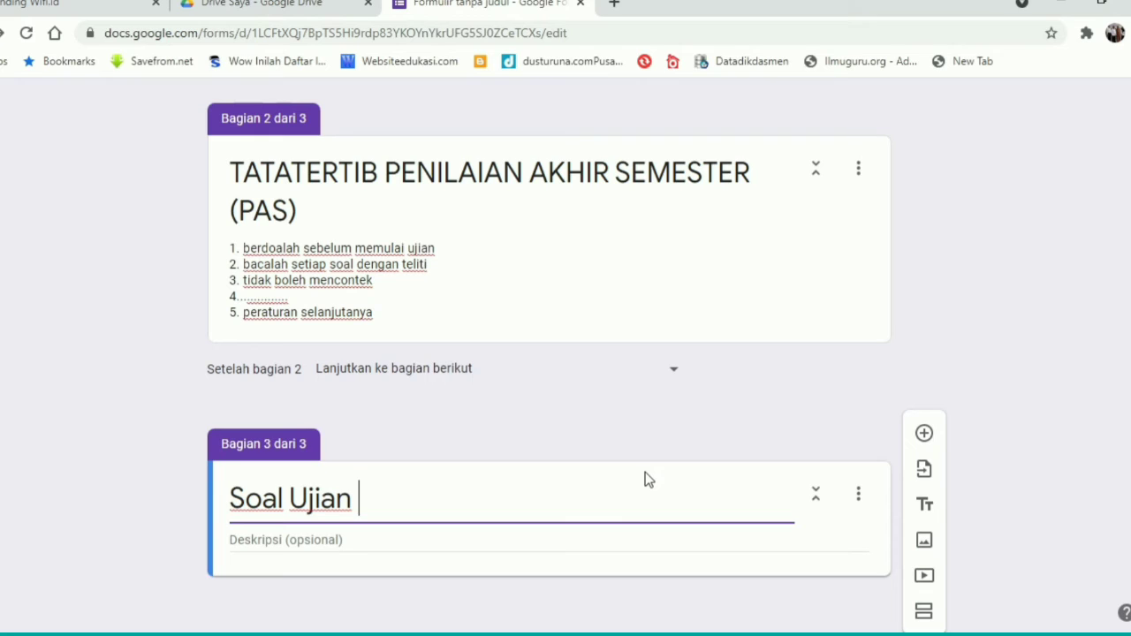
text( Uji coba)
key(BackSpace)
key(BackSpace)
key(BackSpace)
key(BackSpace)
key(BackSpace)
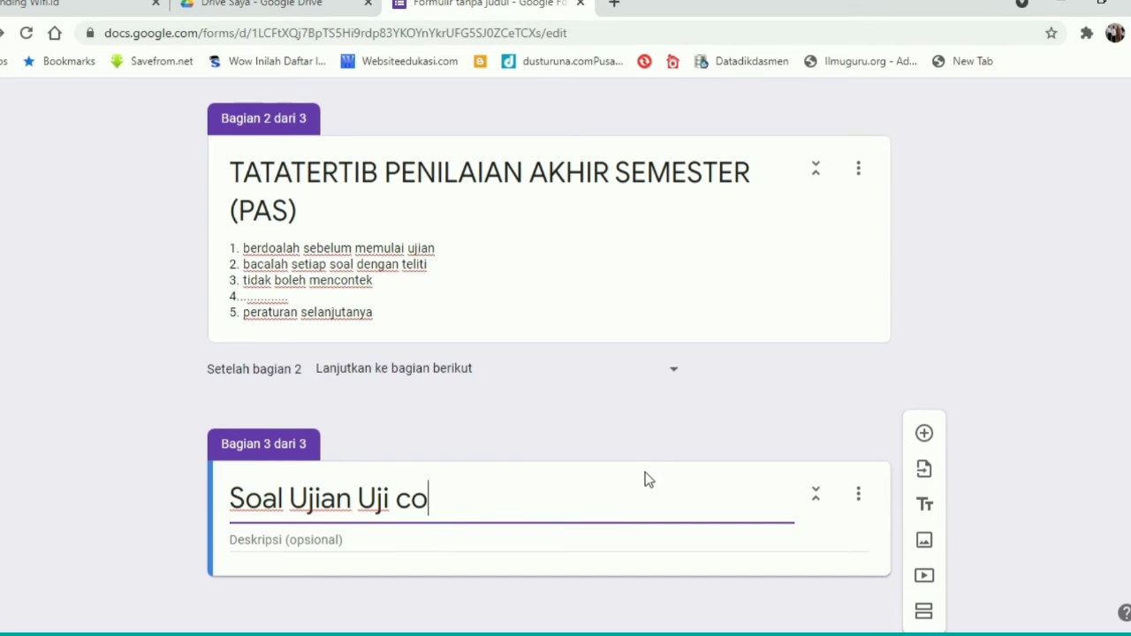
text(Coba)
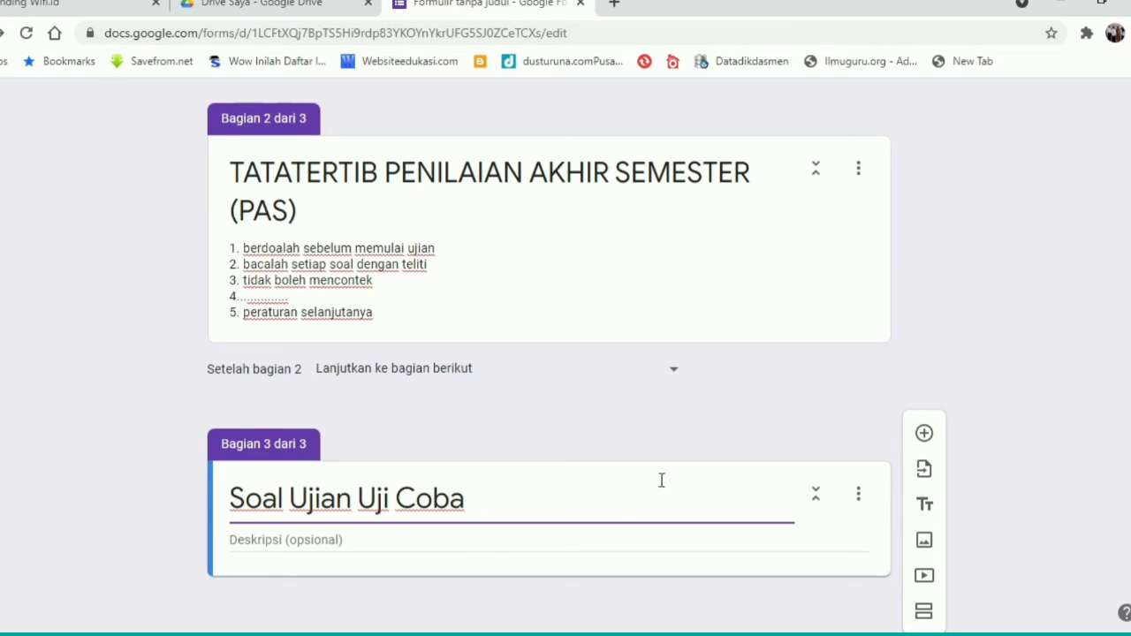
Set section 3's description to "Selamat bekerja" and add a blank multiple-choice question below it.
click(350, 536)
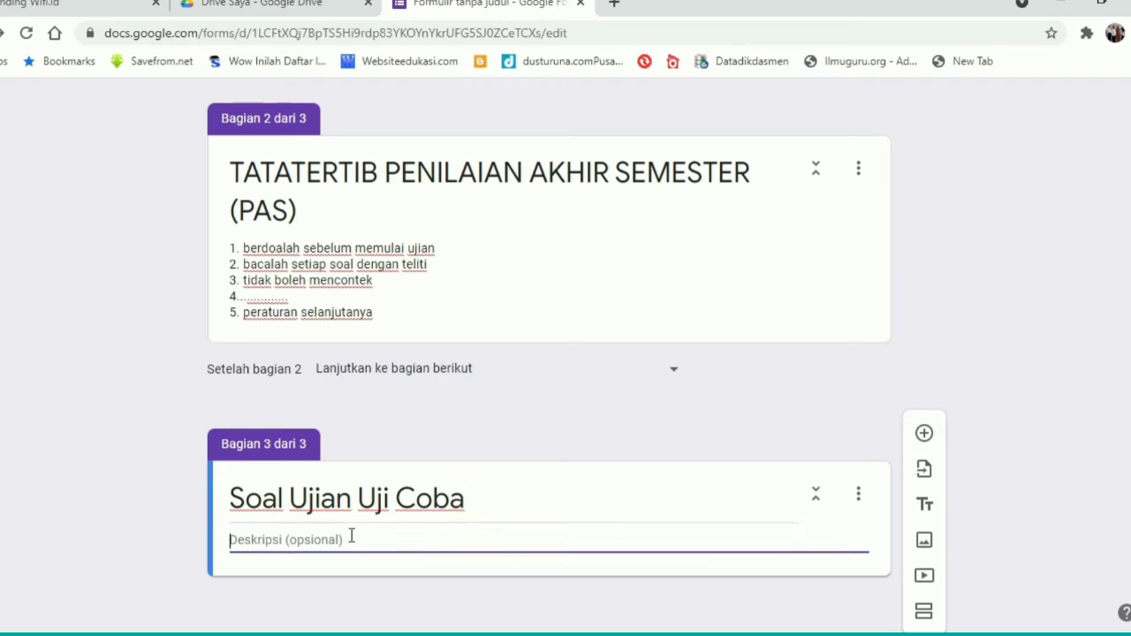
text(Seamat)
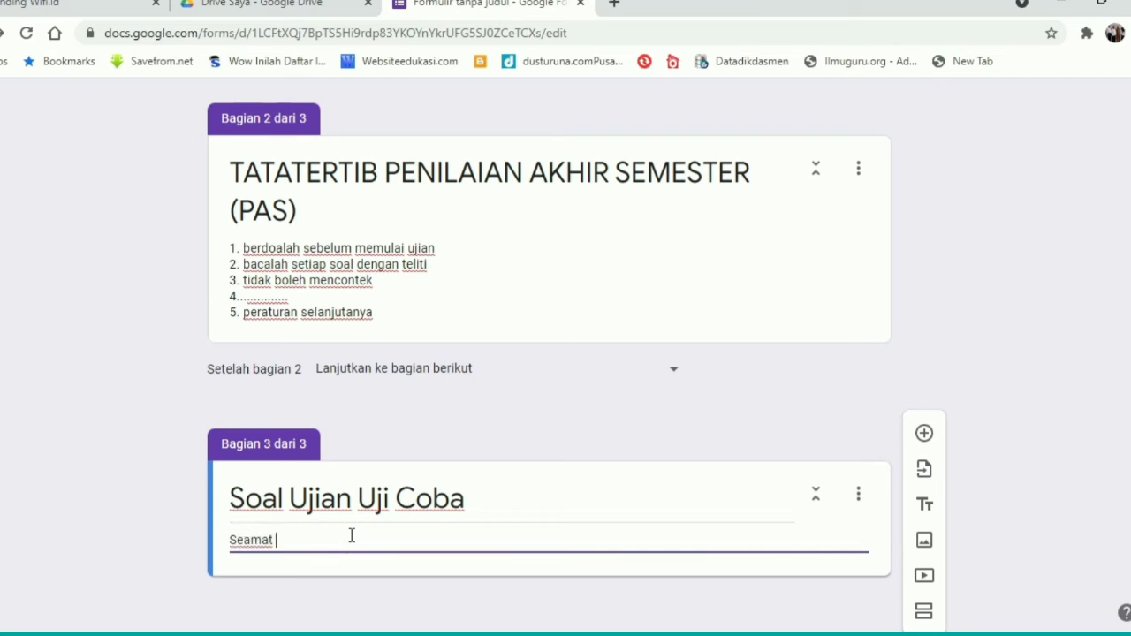
key(BackSpace)
key(BackSpace)
key(BackSpace)
key(BackSpace)
text(lamat bekerja)
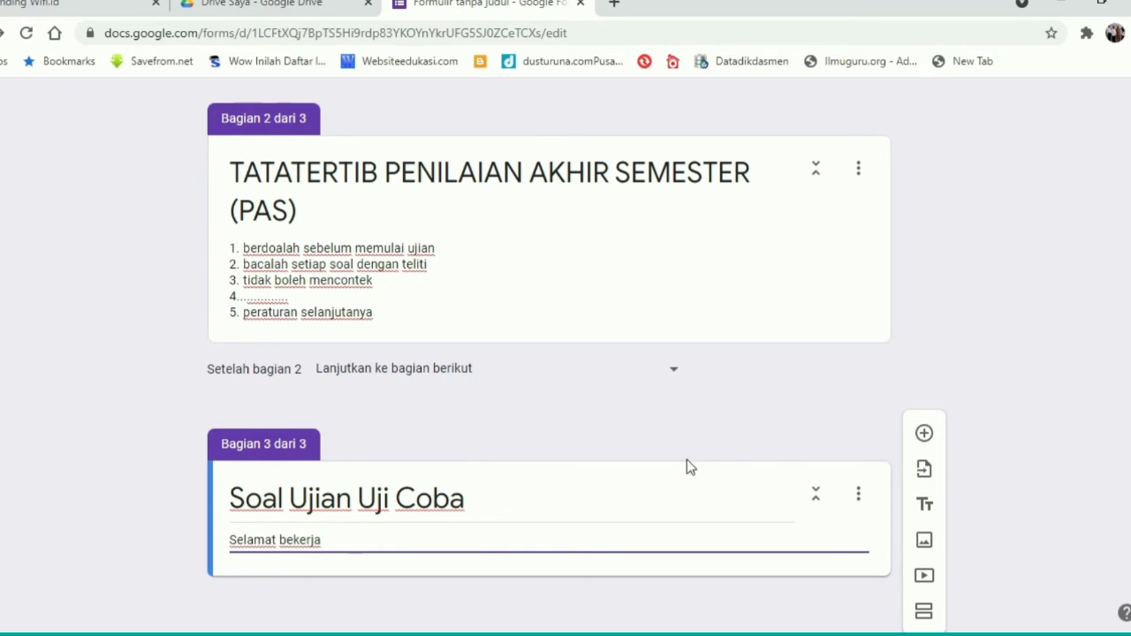
click(925, 434)
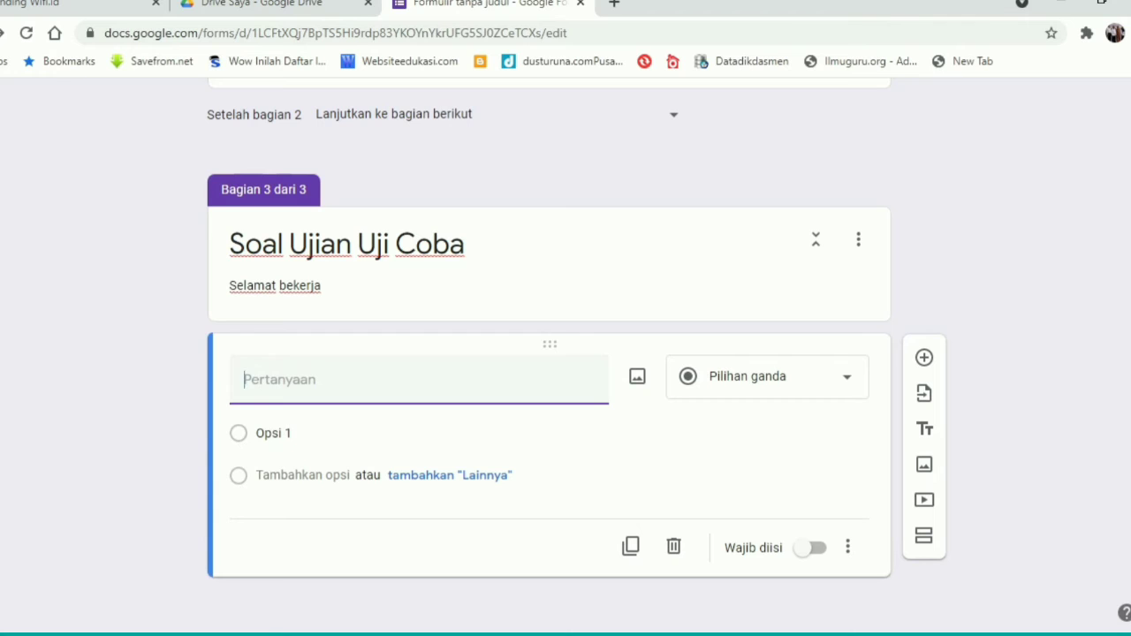
Switch to File Explorer, open the Quran Hadis exam document in Word and dismiss the Office activation wizard.
key(alt+Tab)
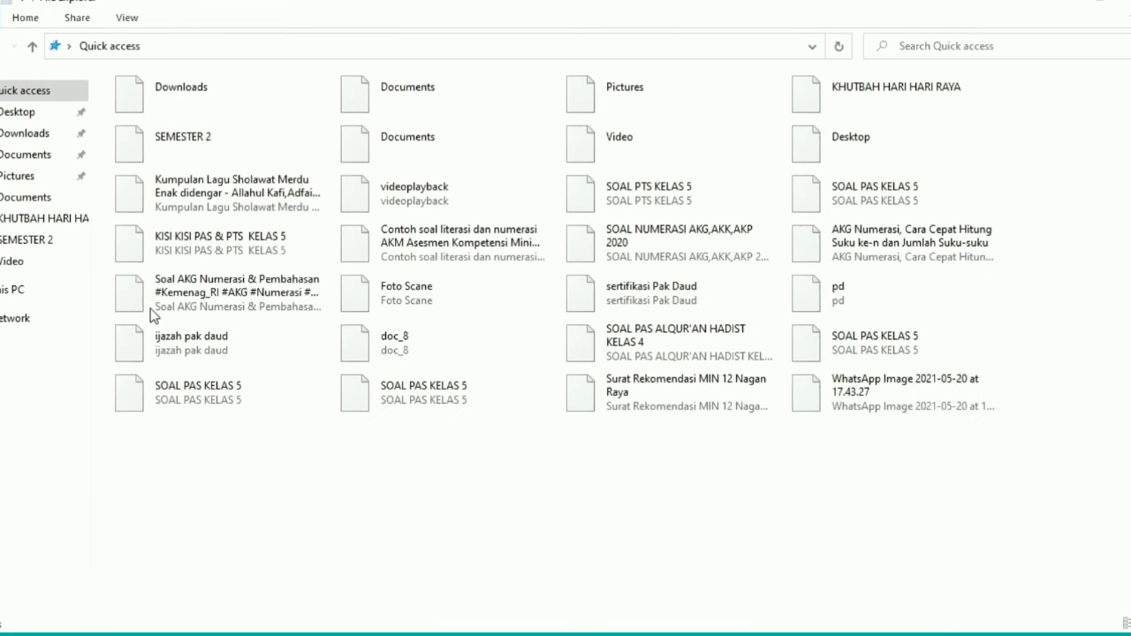
click(208, 104)
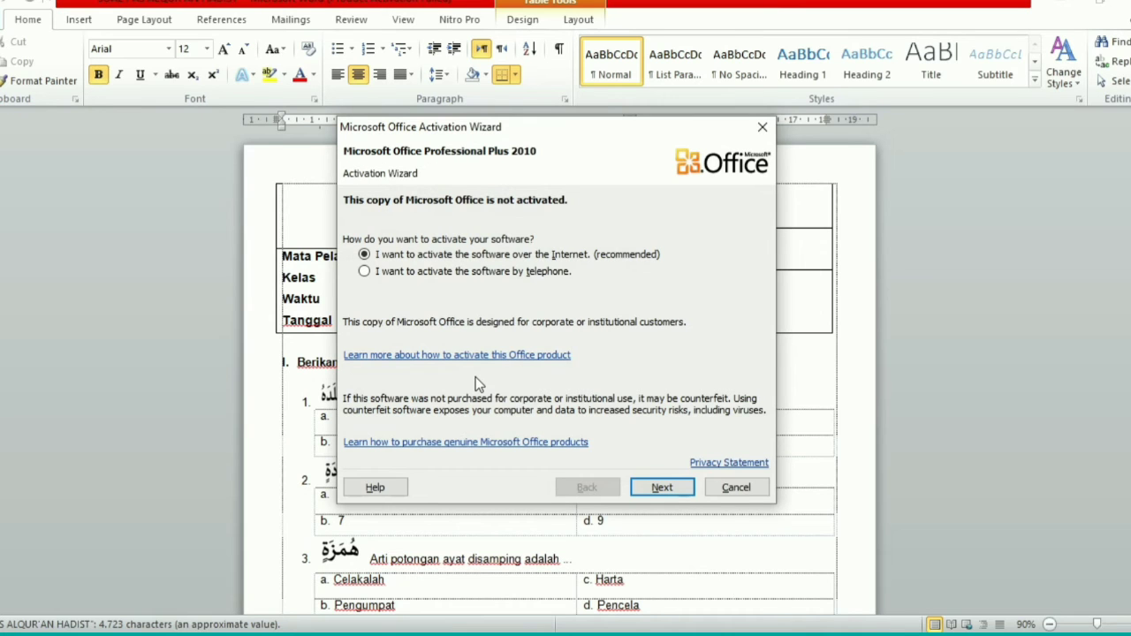
click(759, 124)
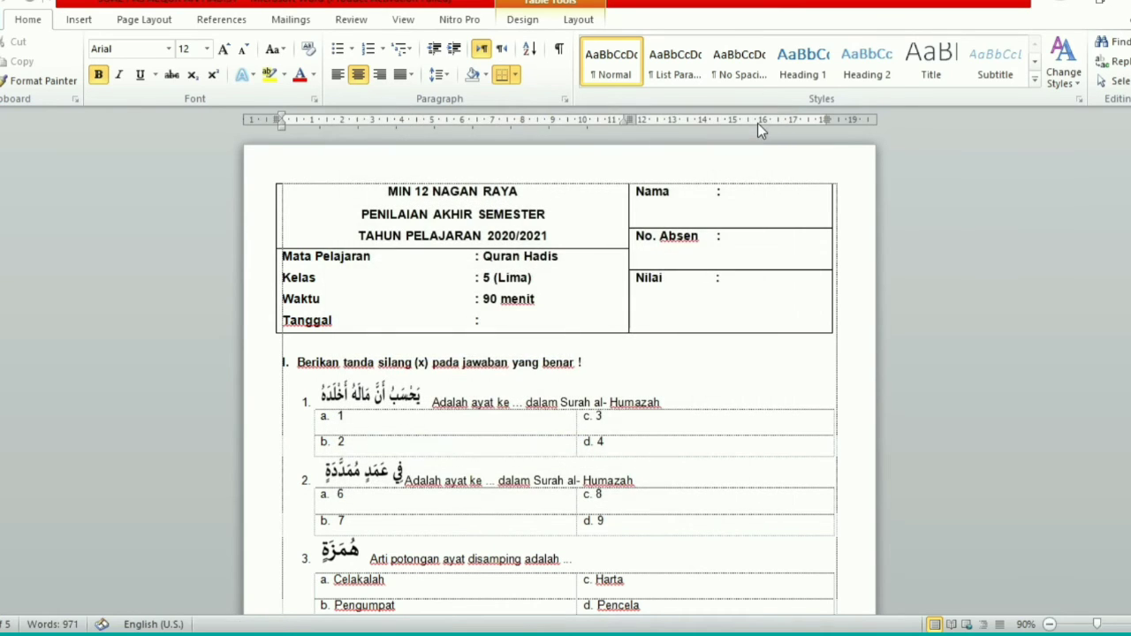
Try to copy question 1's Arabic verse picture from the Word document and paste it into the blank question's text in Google Forms.
scroll(539, 375, down, 5)
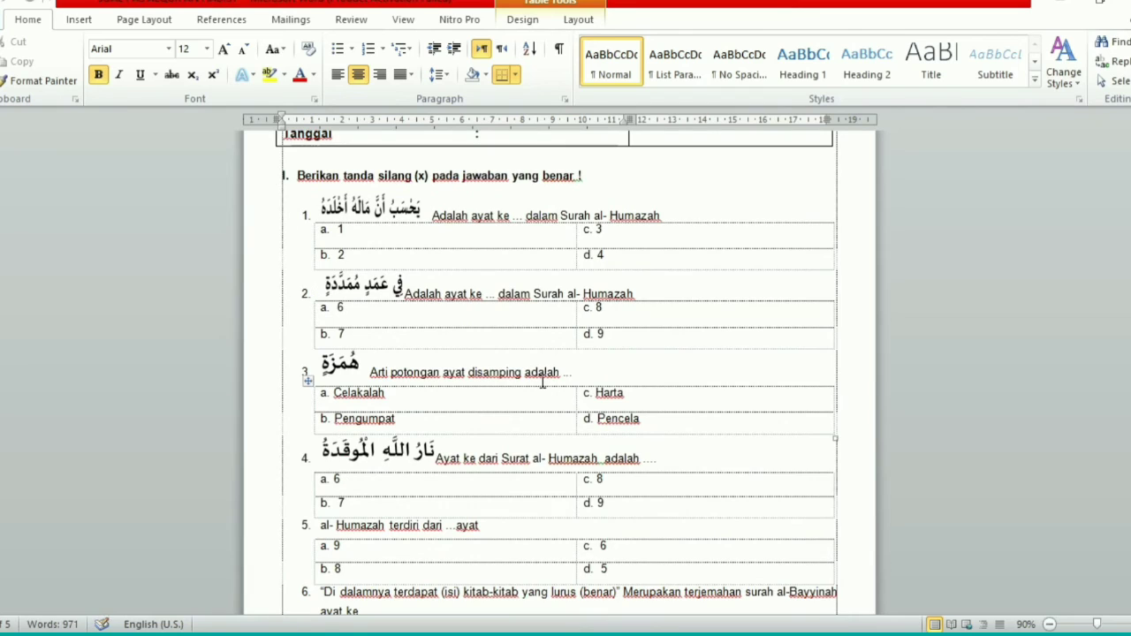
click(393, 212)
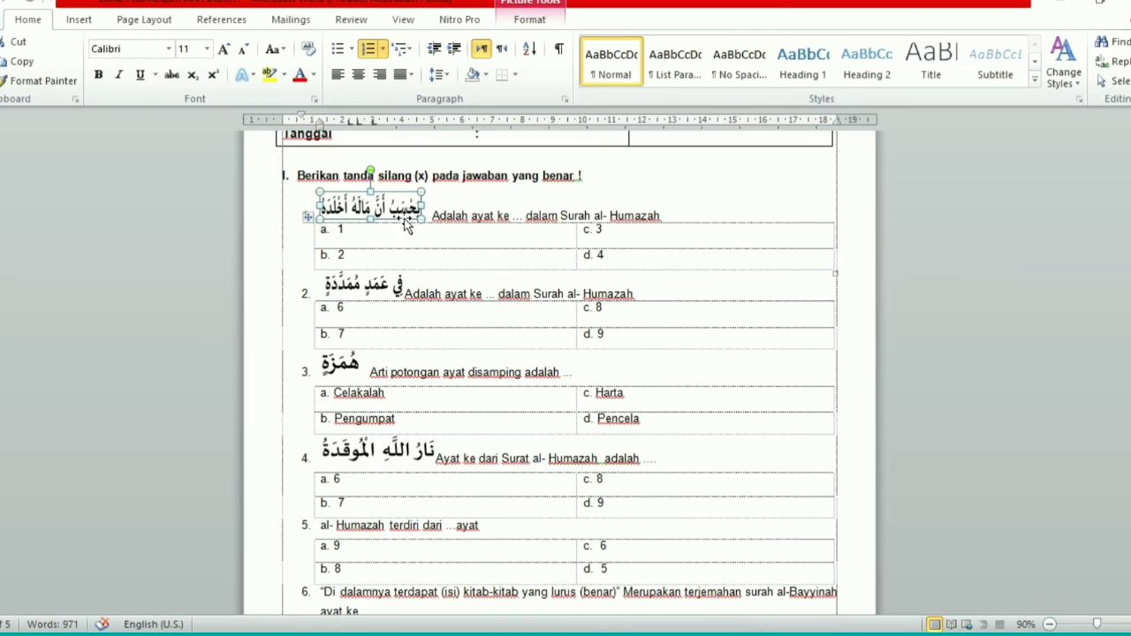
right_click(395, 219)
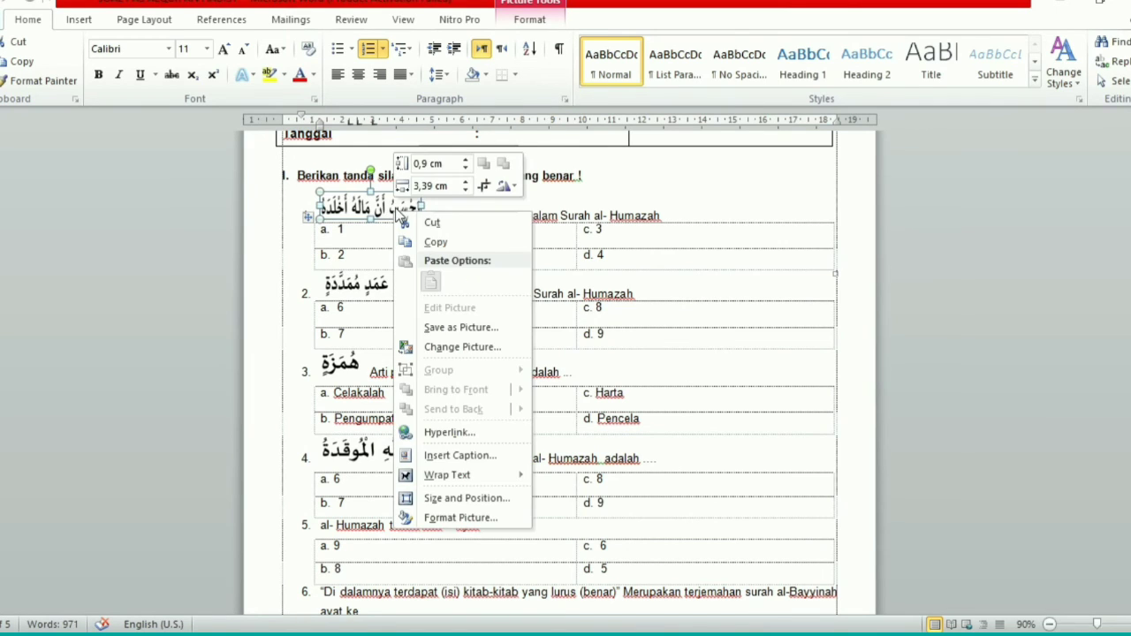
click(437, 243)
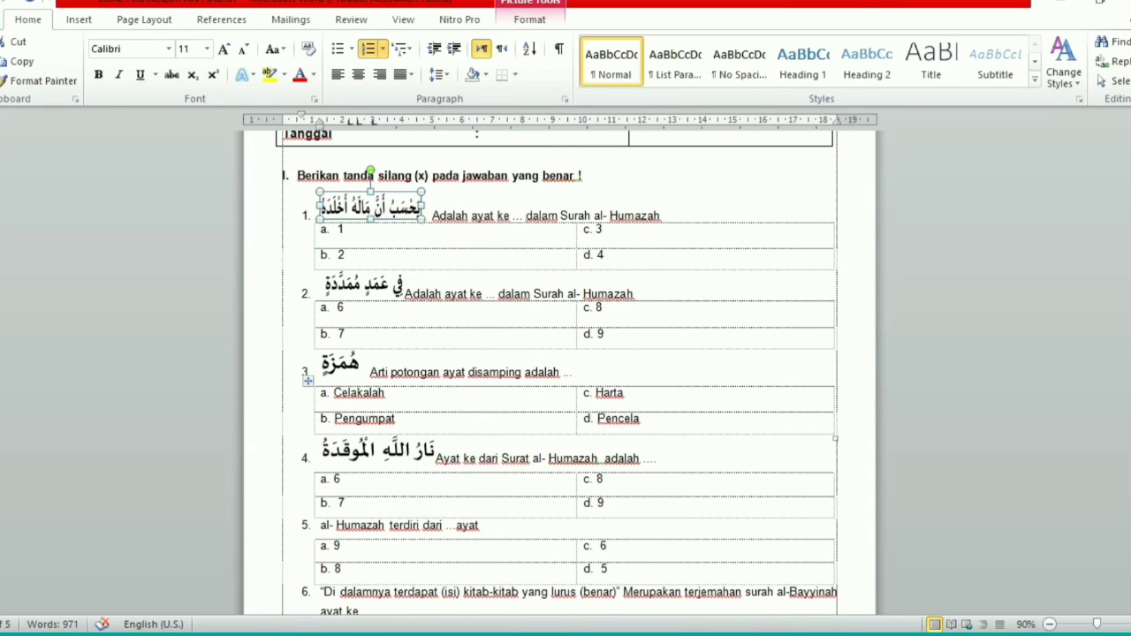
key(alt+Tab)
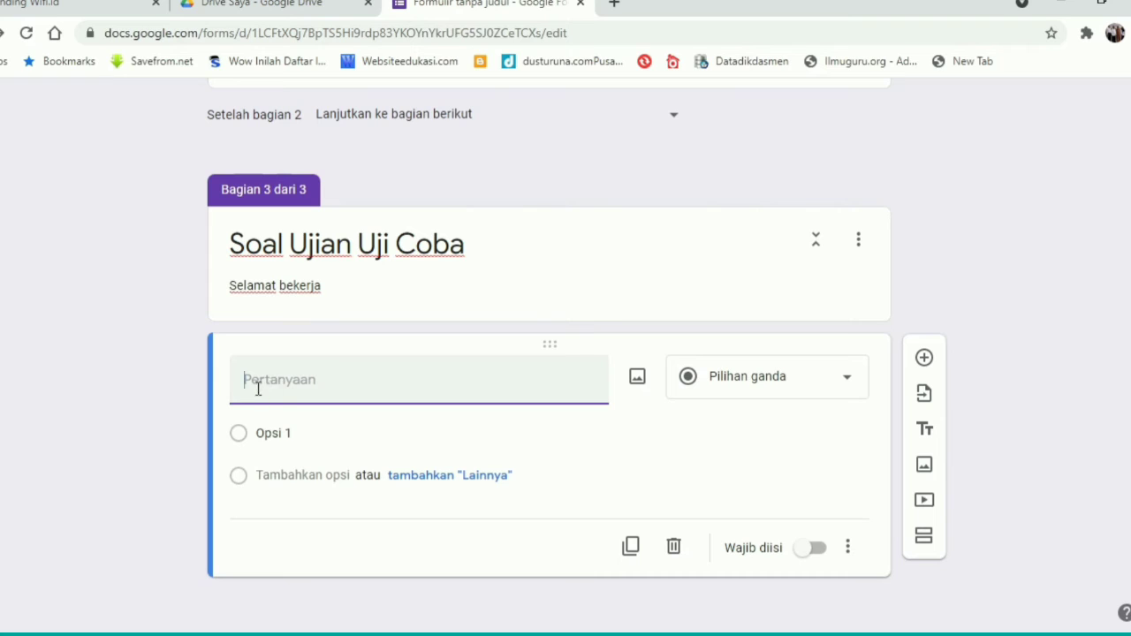
right_click(255, 386)
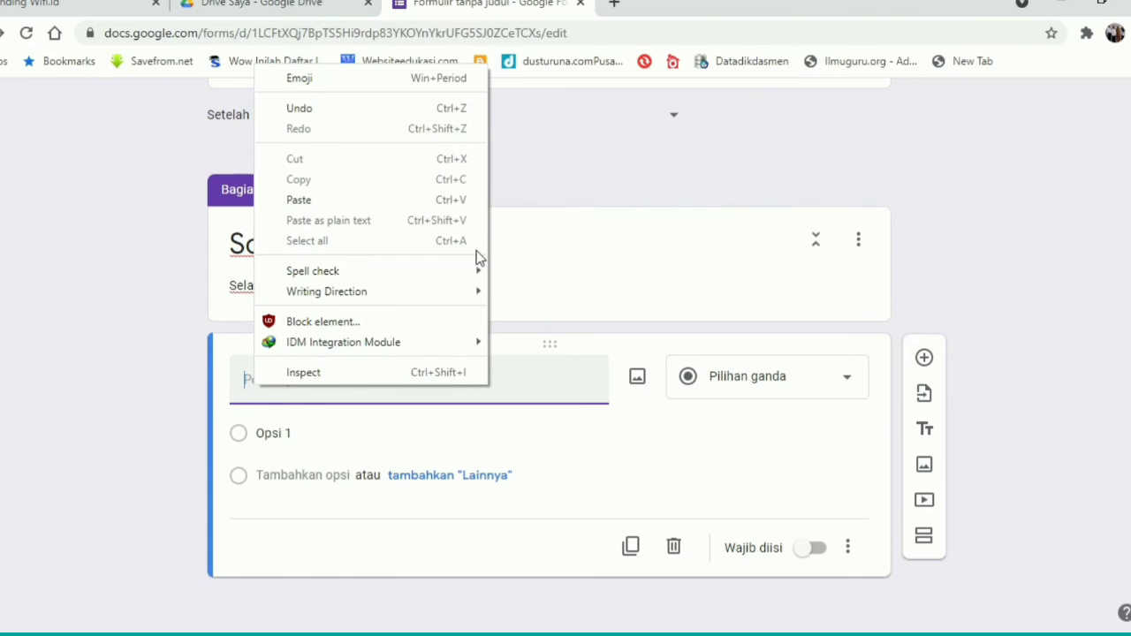
click(334, 202)
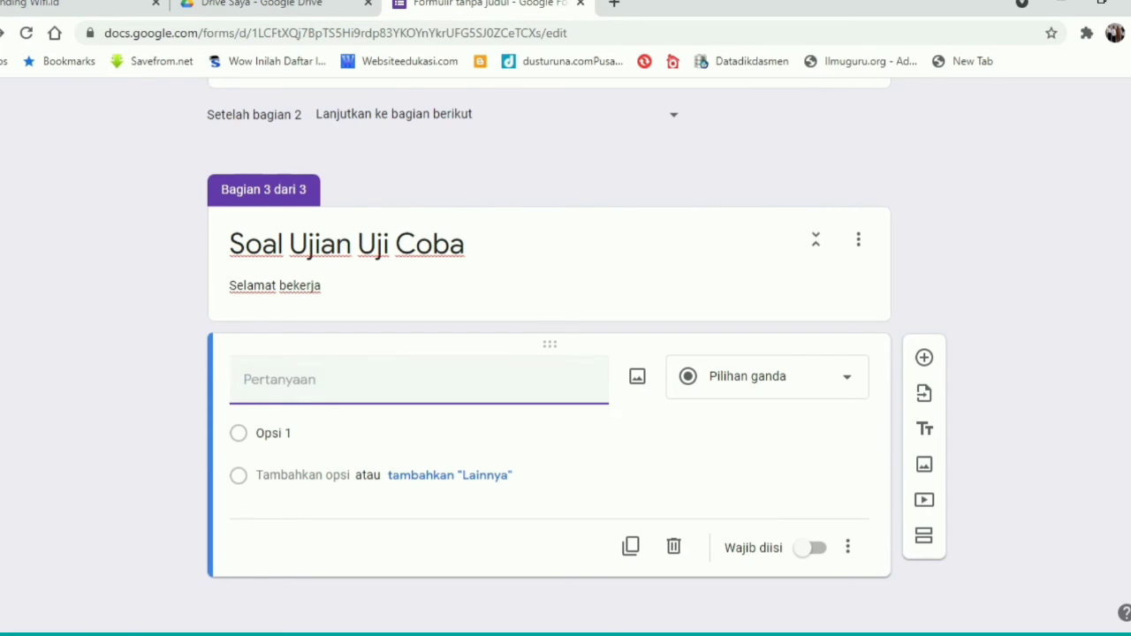
Copy question 1's text "Adalah ayat ke ... dalam Surah al- Humazah" from Word and paste it as the question in Google Forms.
mouse_move(103, 635)
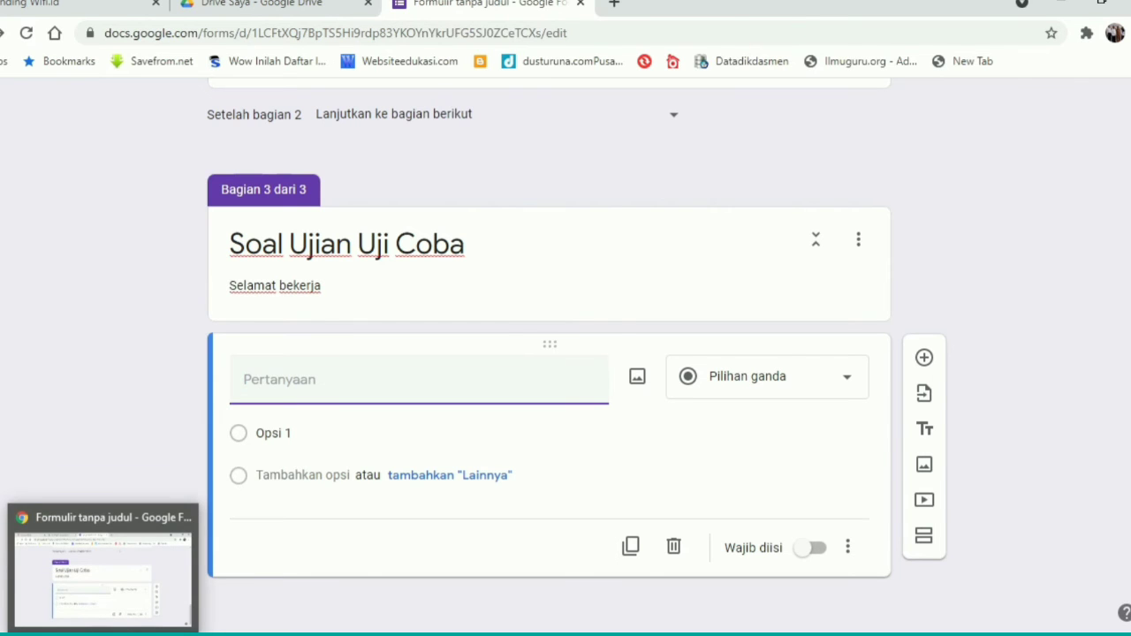
click(146, 566)
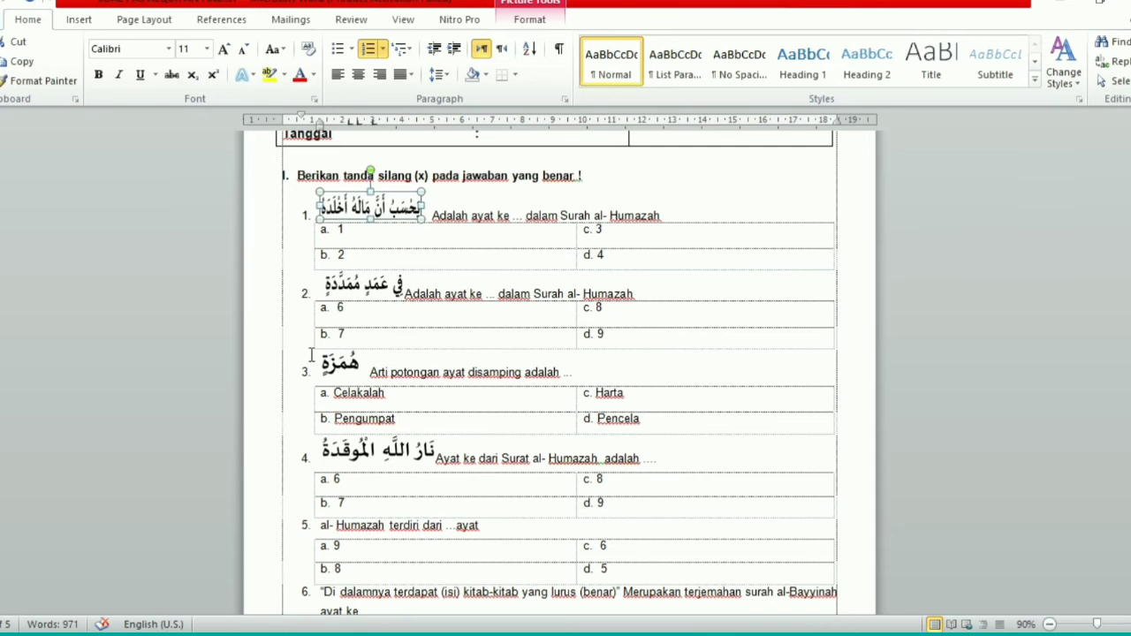
click(461, 292)
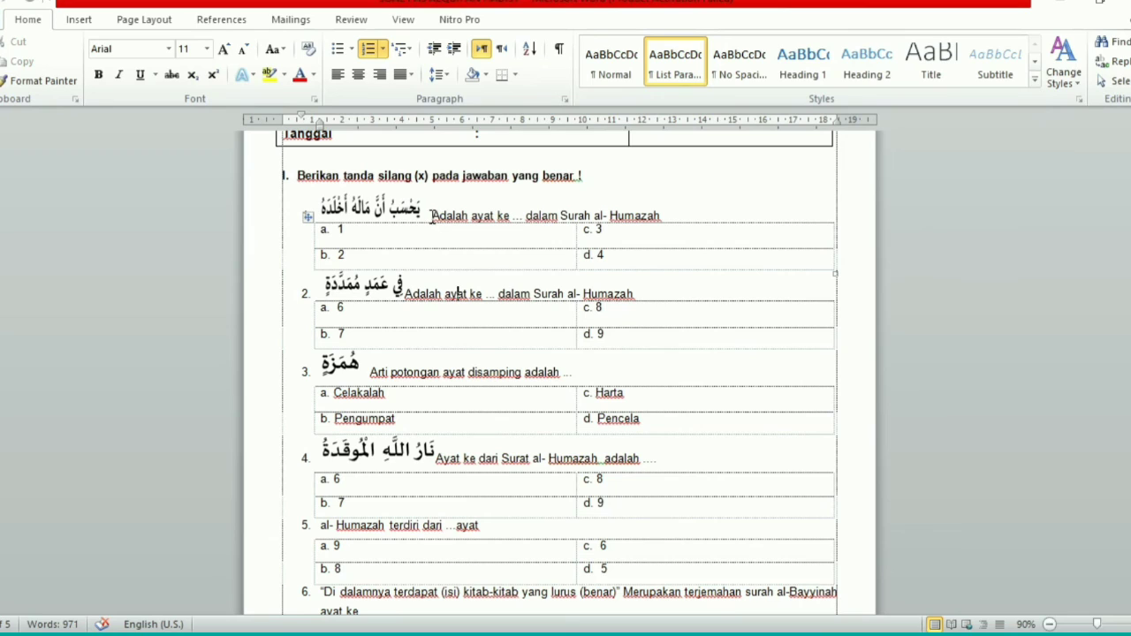
drag(432, 215, 658, 212)
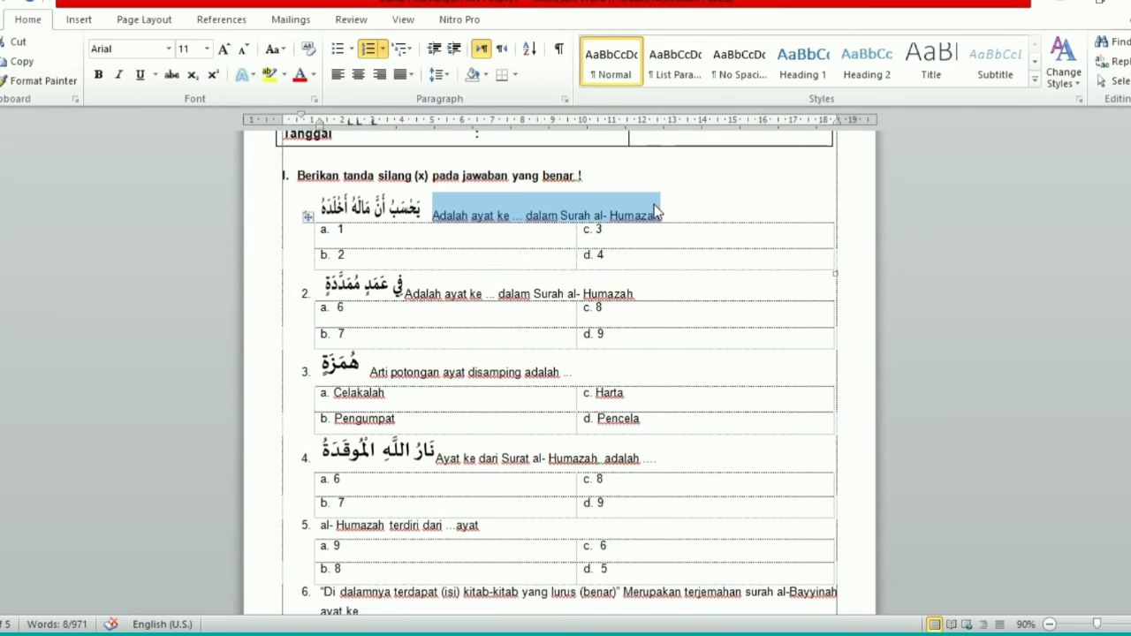
scroll(421, 423, down, 2)
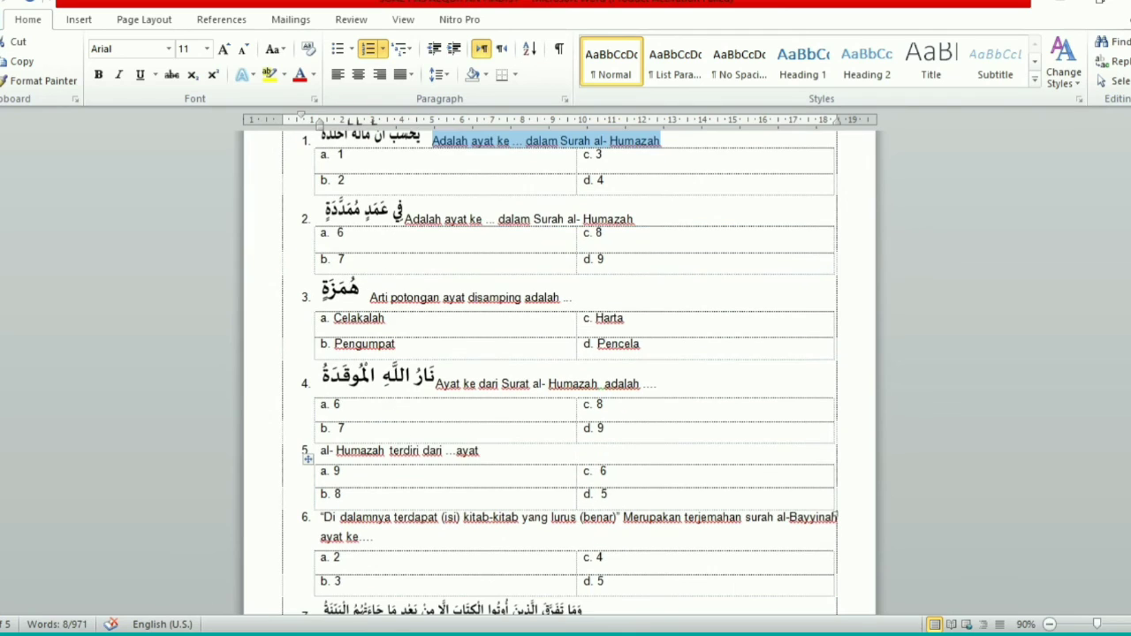
click(209, 632)
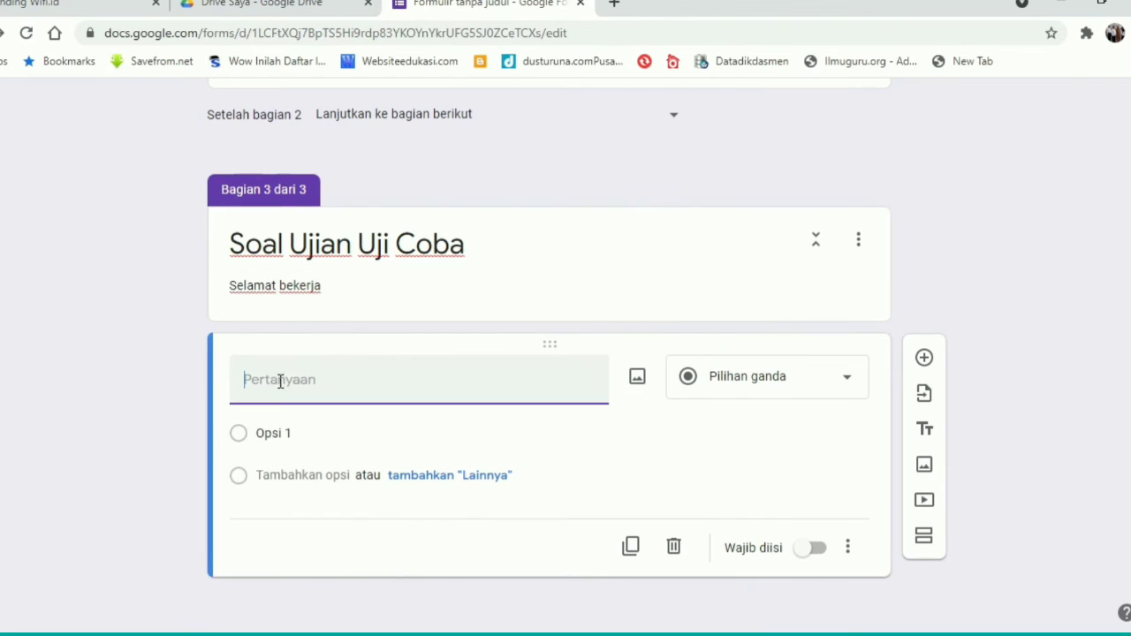
key(ctrl+v)
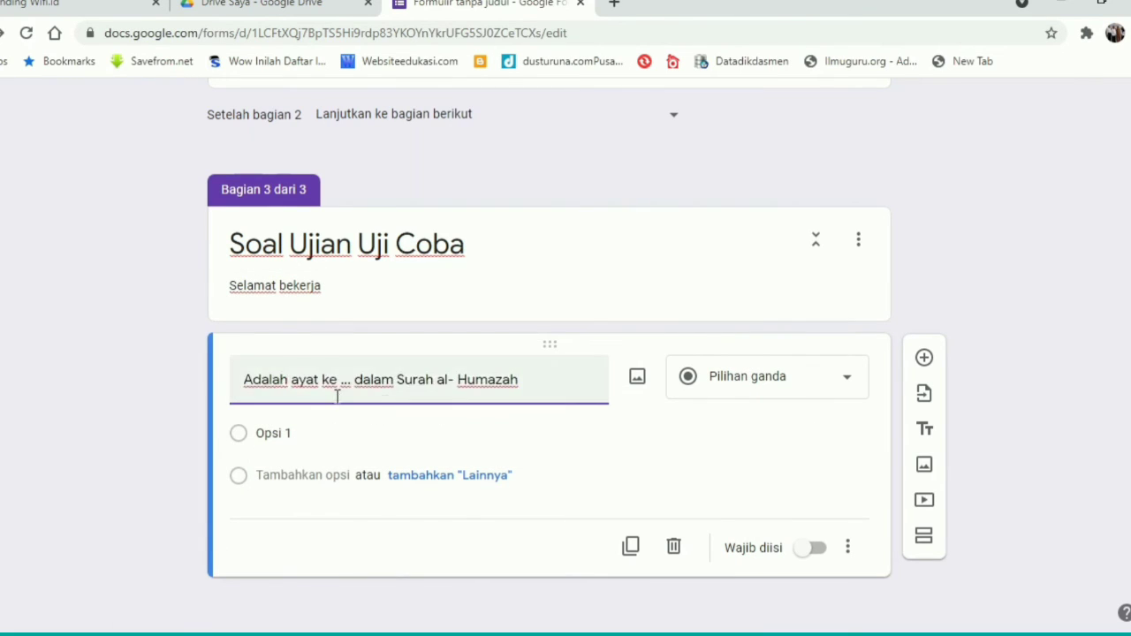
Start inserting an image into the question, then switch to Word and save question 1's Arabic verse picture as "soal 1" in Pictures.
click(638, 378)
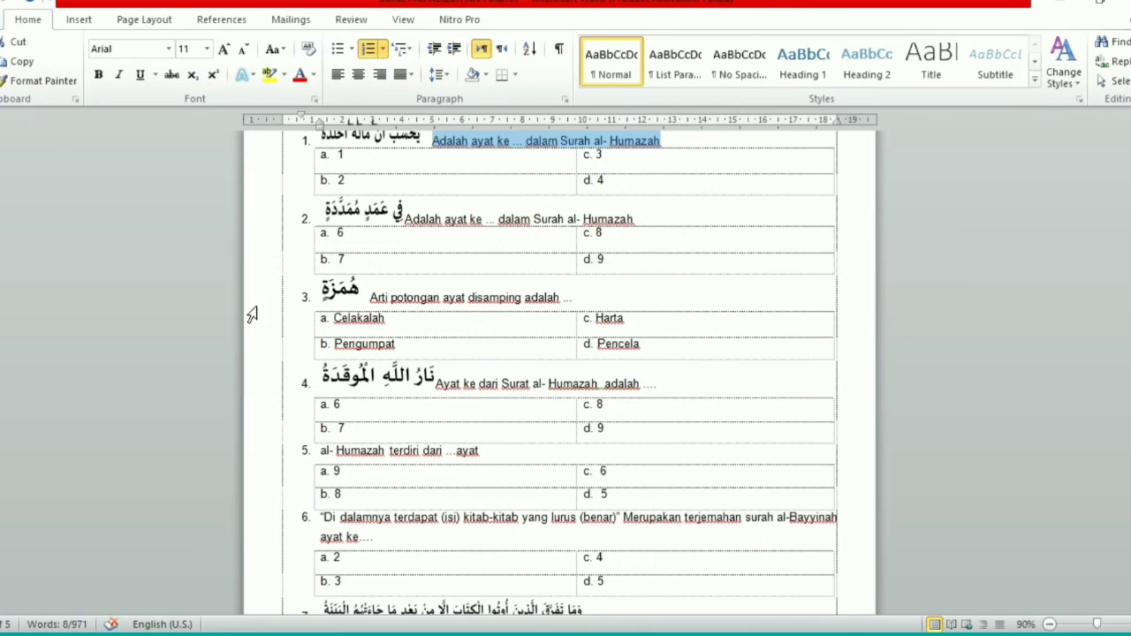
scroll(372, 221, up, 2)
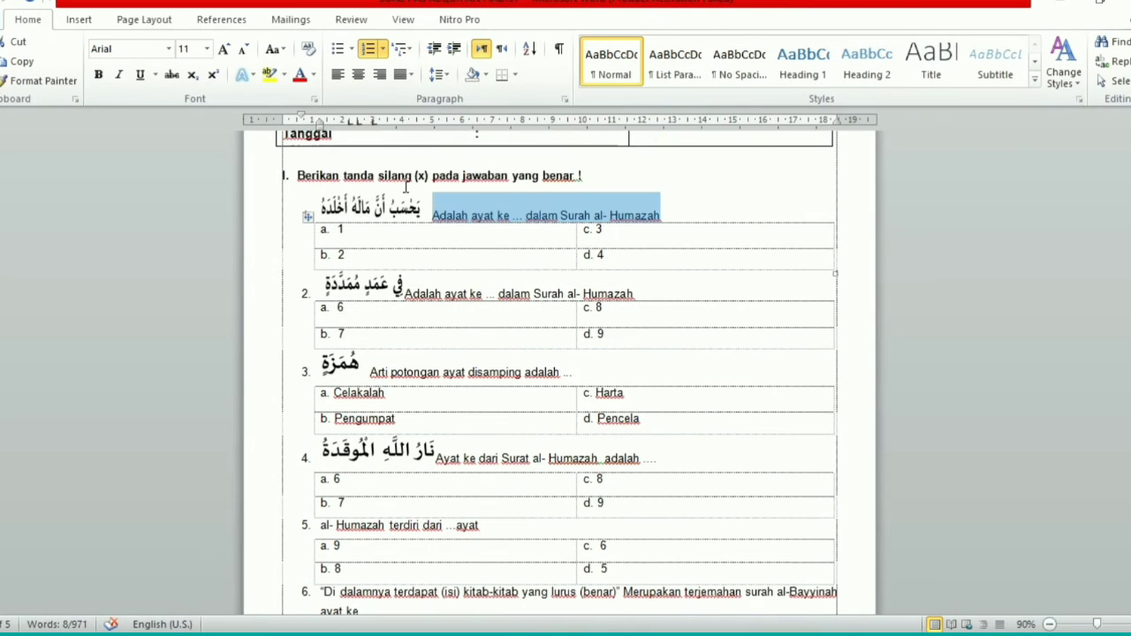
click(370, 214)
right_click(367, 211)
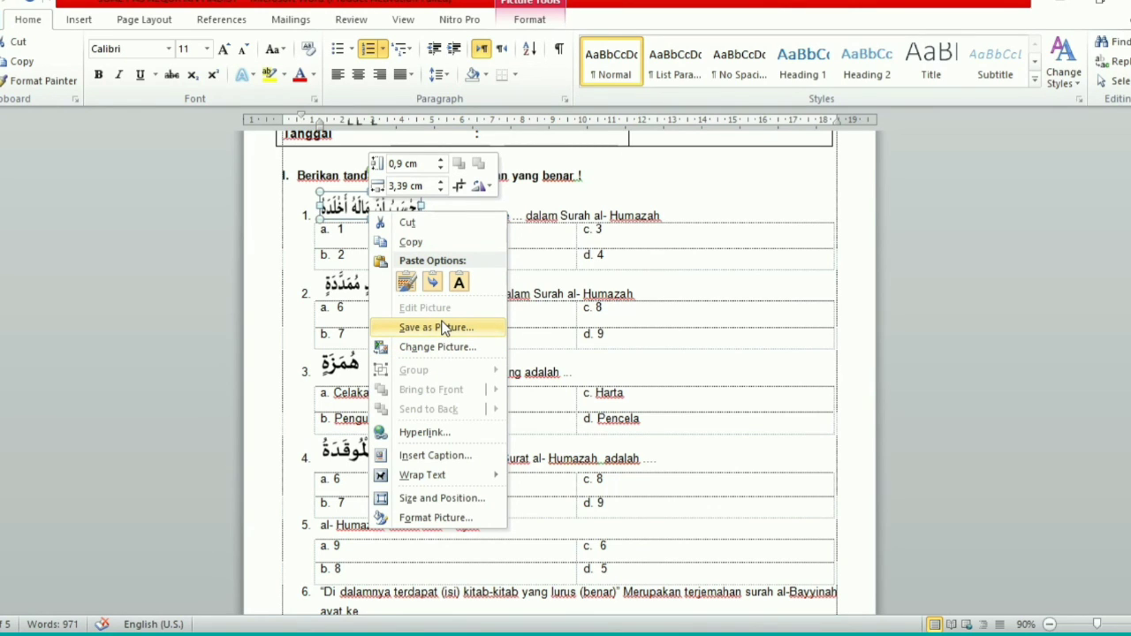
click(441, 324)
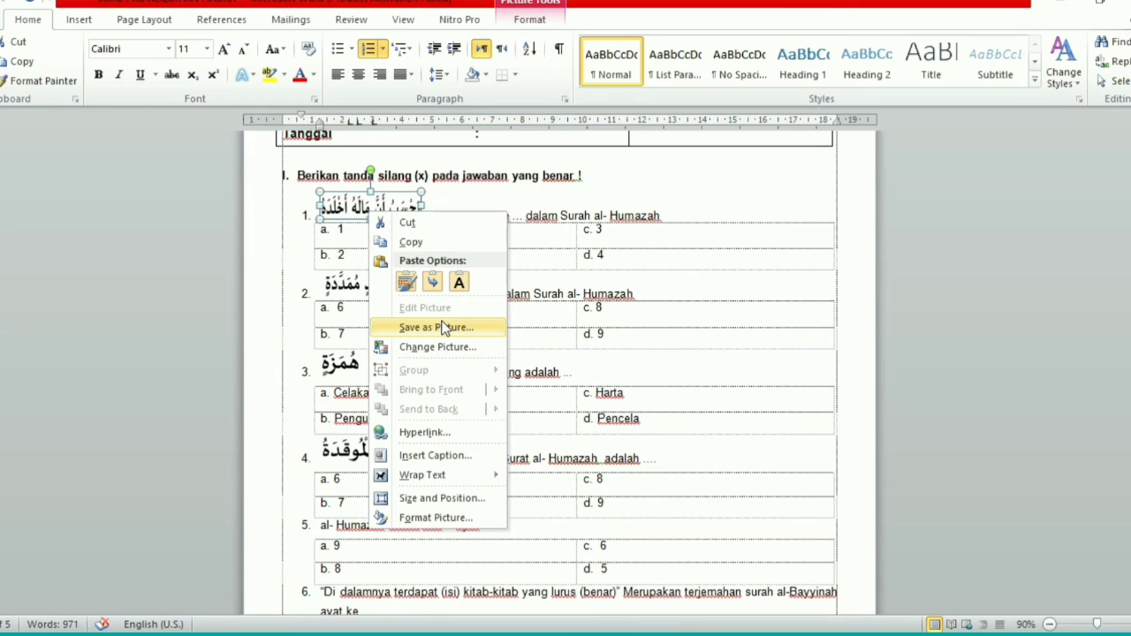
click(441, 325)
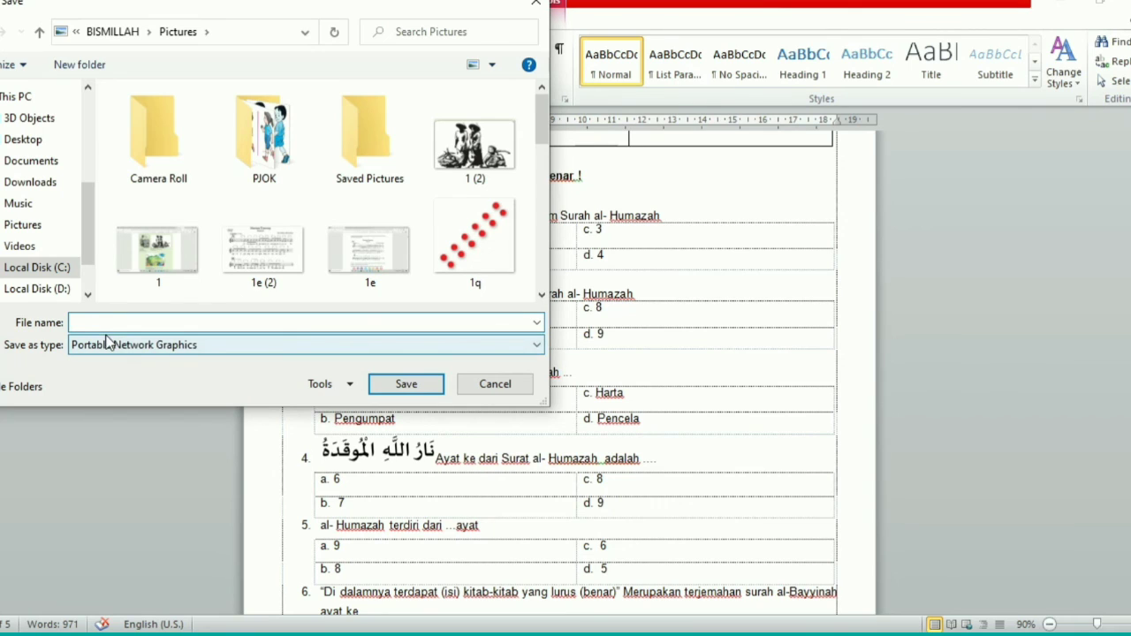
text(soal 1)
click(407, 385)
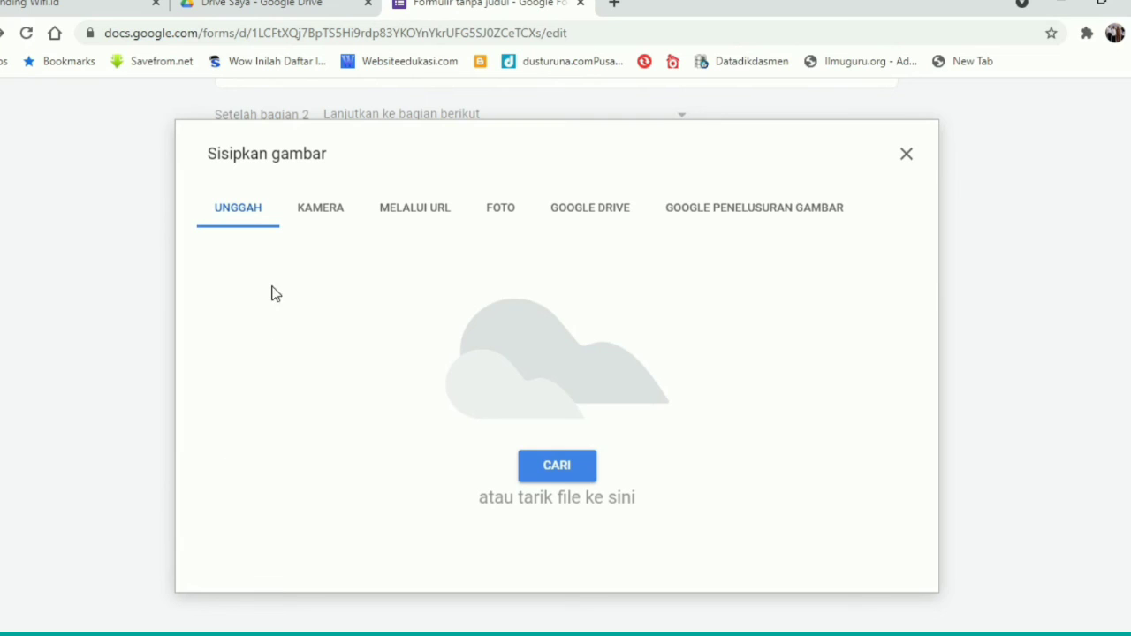
Upload the picture "soal 1" from the Pictures folder as the question's image in Google Forms.
click(570, 462)
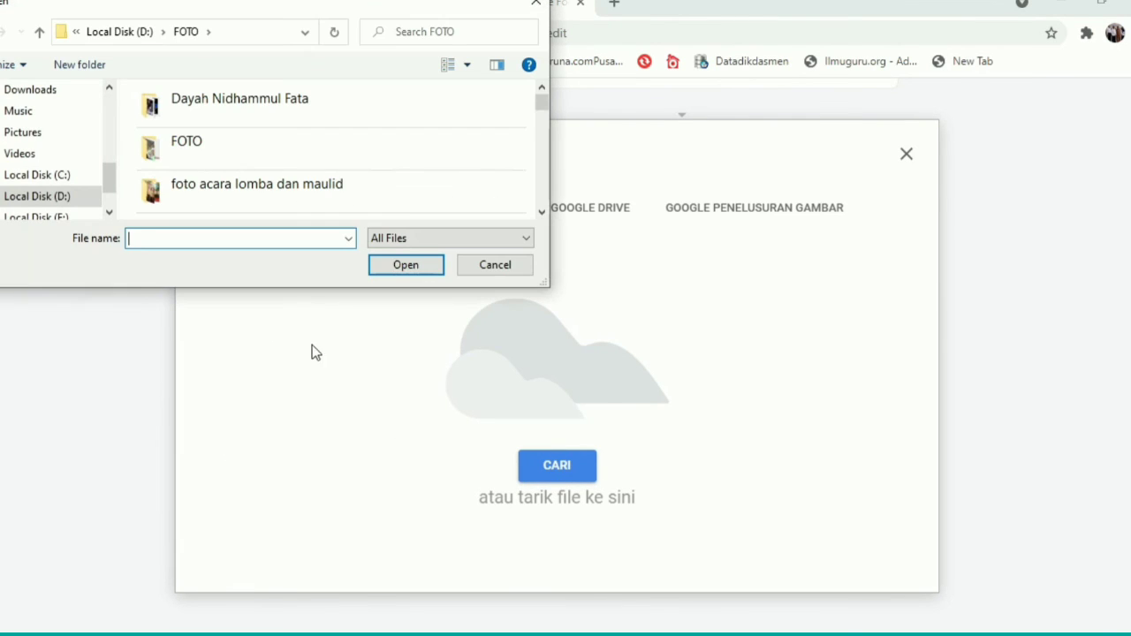
click(25, 134)
scroll(266, 168, down, 1)
scroll(263, 168, down, 10)
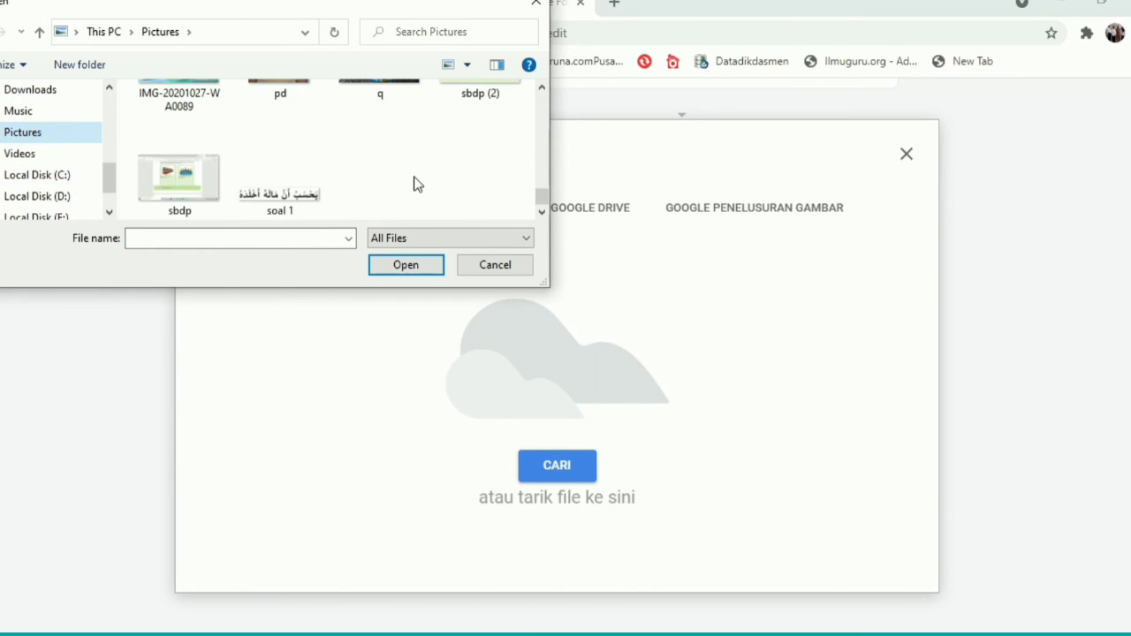
click(298, 208)
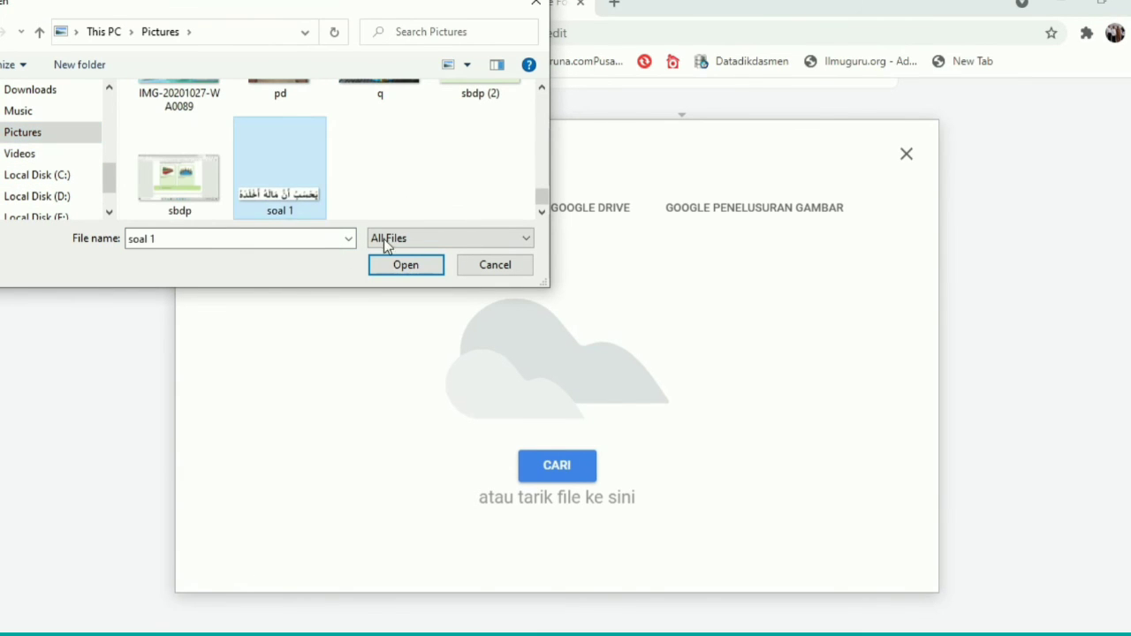
click(414, 269)
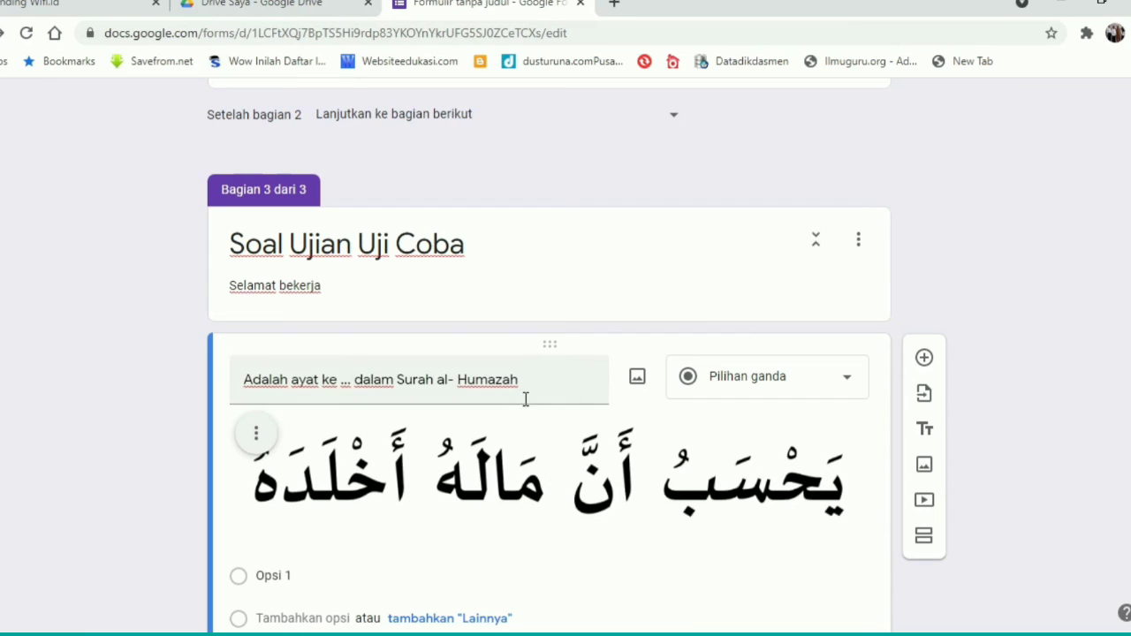
Shrink the Arabic verse image proportionally to roughly the width of the question text field.
scroll(631, 481, down, 2)
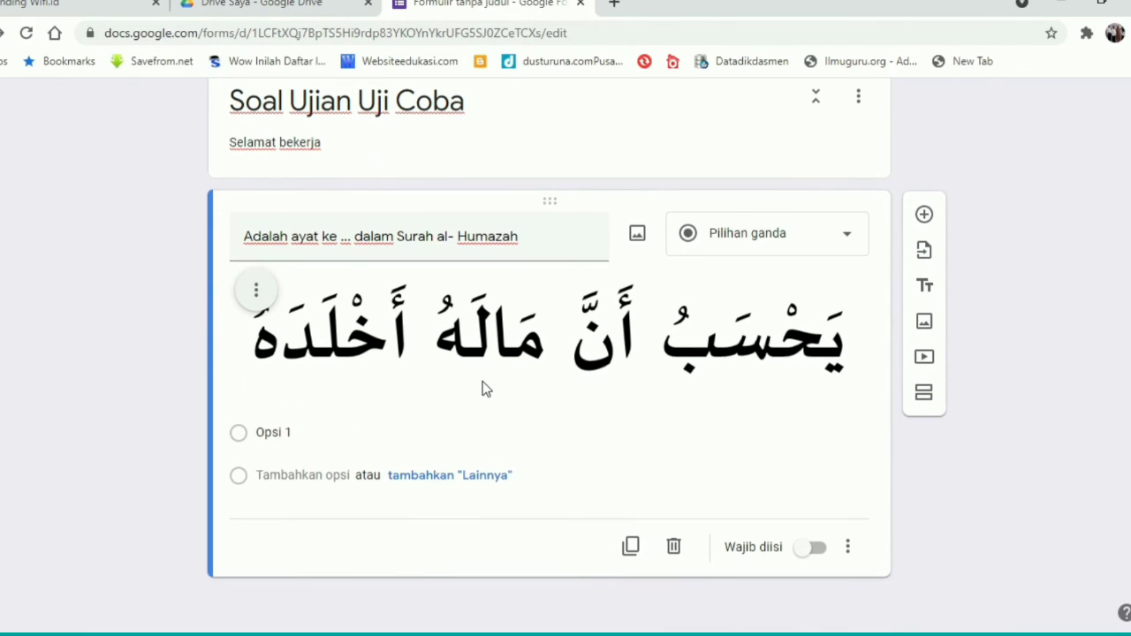
click(616, 334)
drag(848, 372, 615, 375)
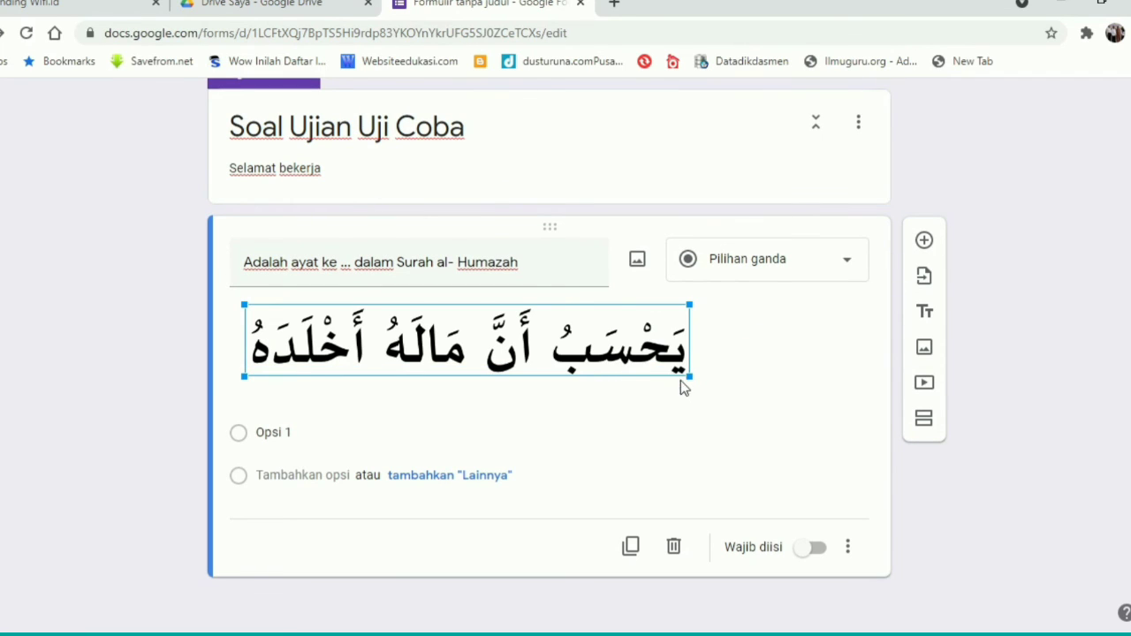
drag(693, 380, 619, 378)
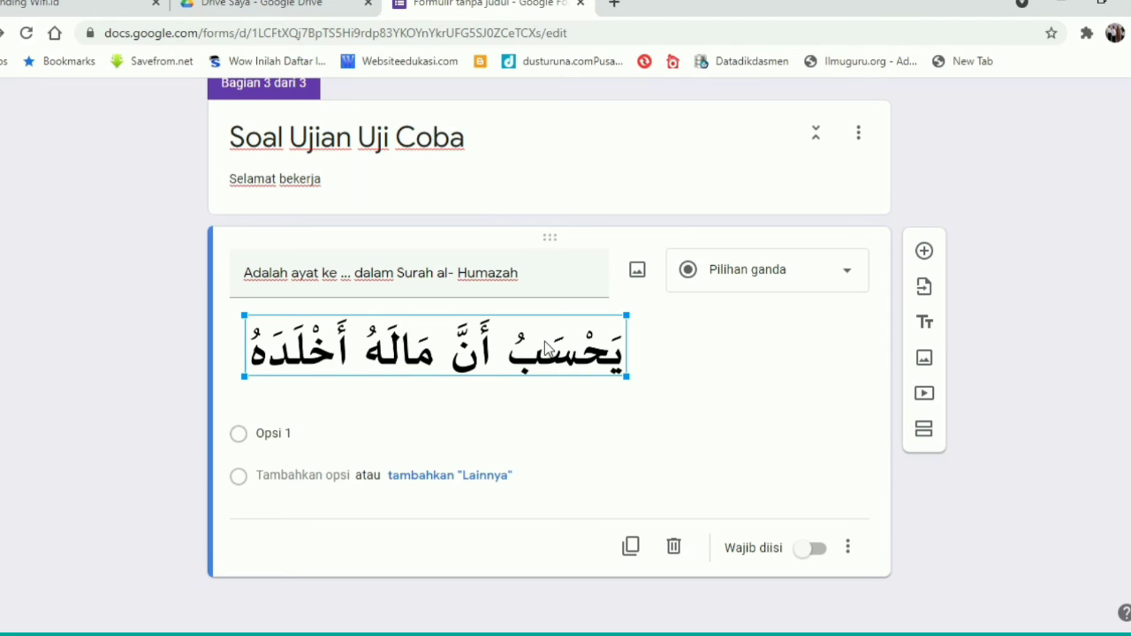
click(930, 292)
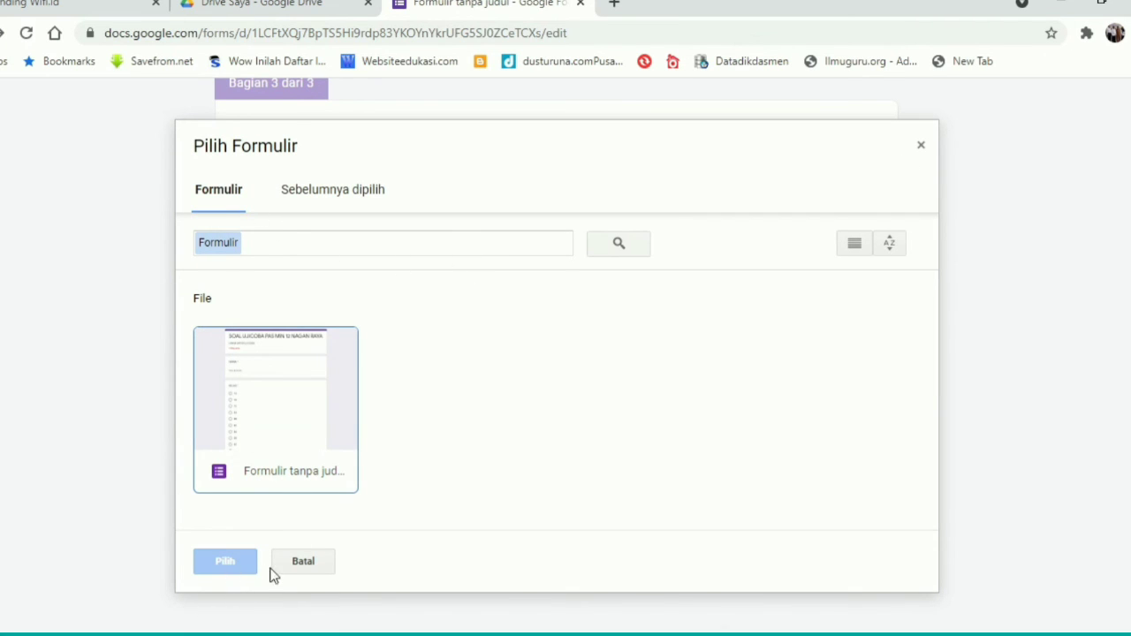
click(304, 563)
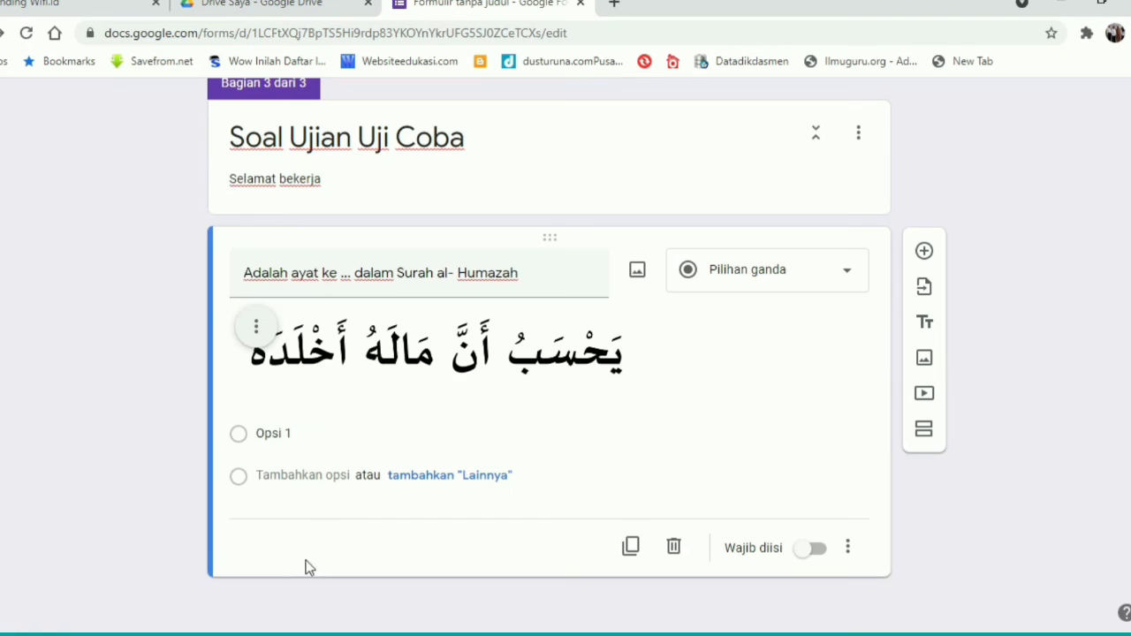
click(558, 368)
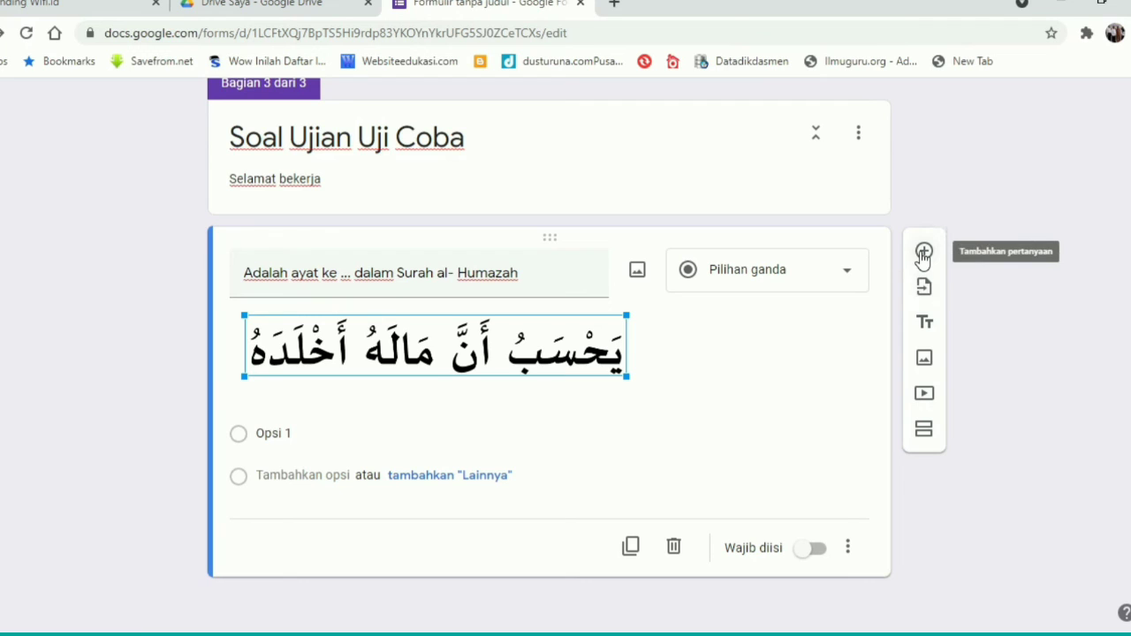
click(639, 274)
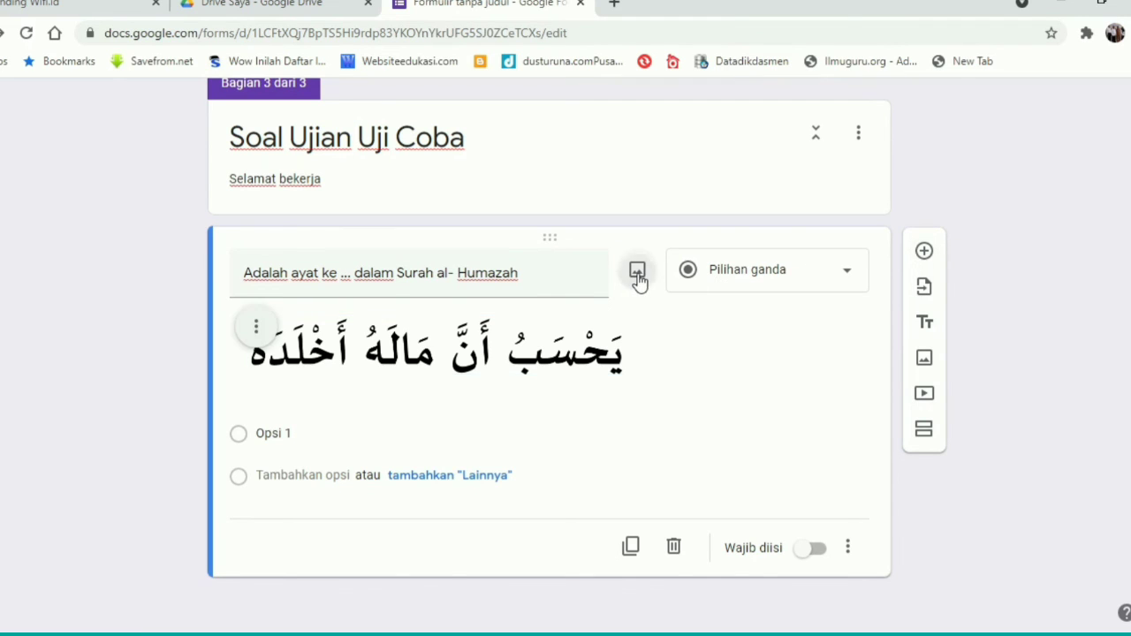
click(637, 273)
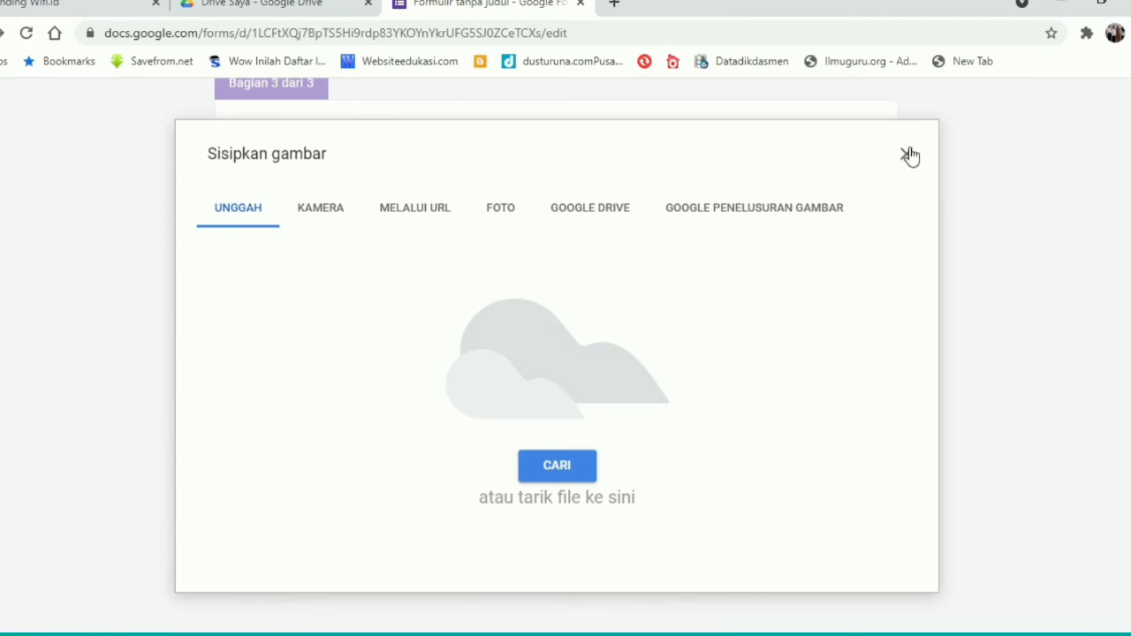